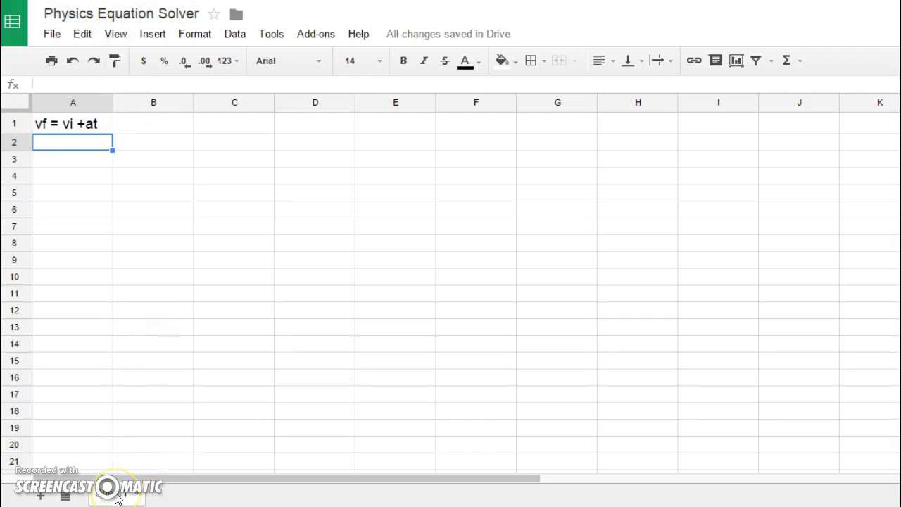
# Rename the existing sheet as Kinematics
pyautogui.click(138, 497)
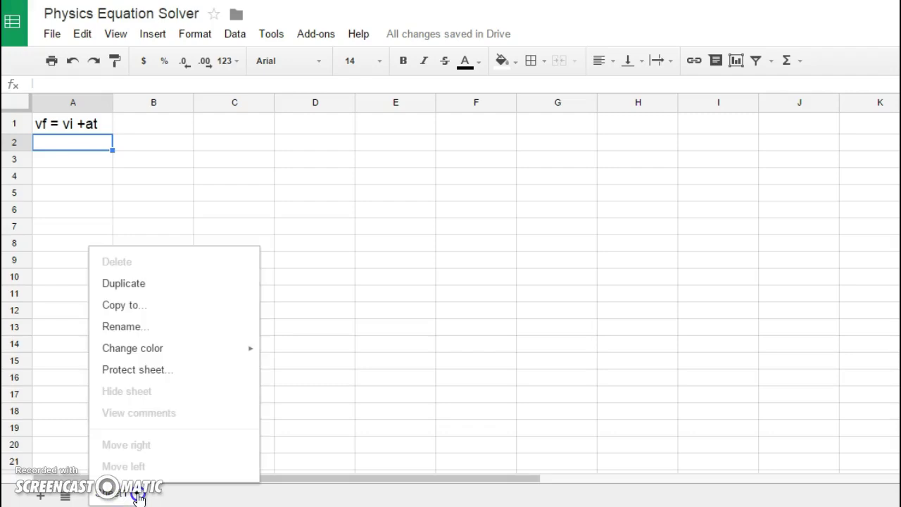
pyautogui.click(148, 327)
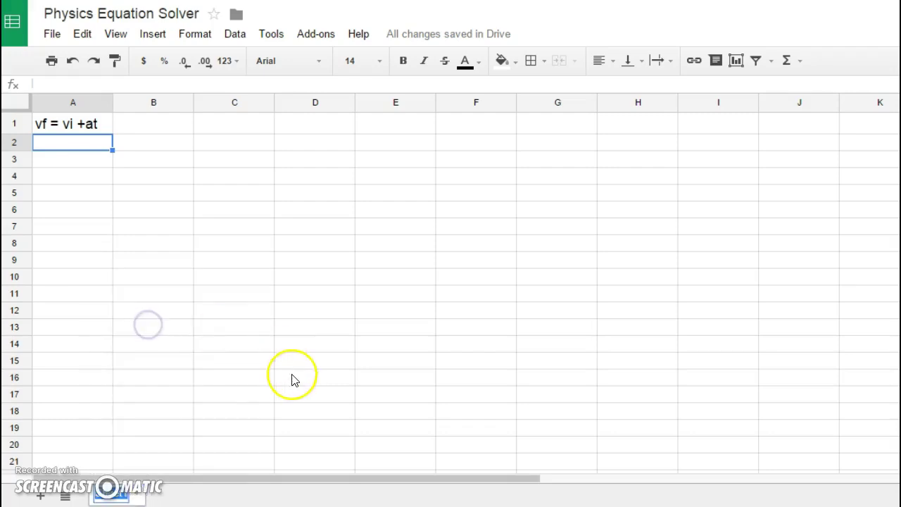
pyautogui.press('BackSpace')
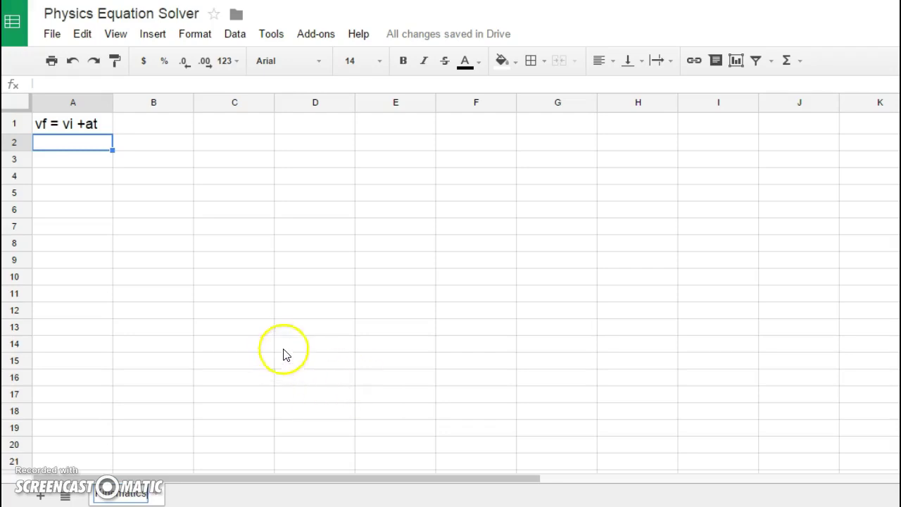
pyautogui.click(144, 141)
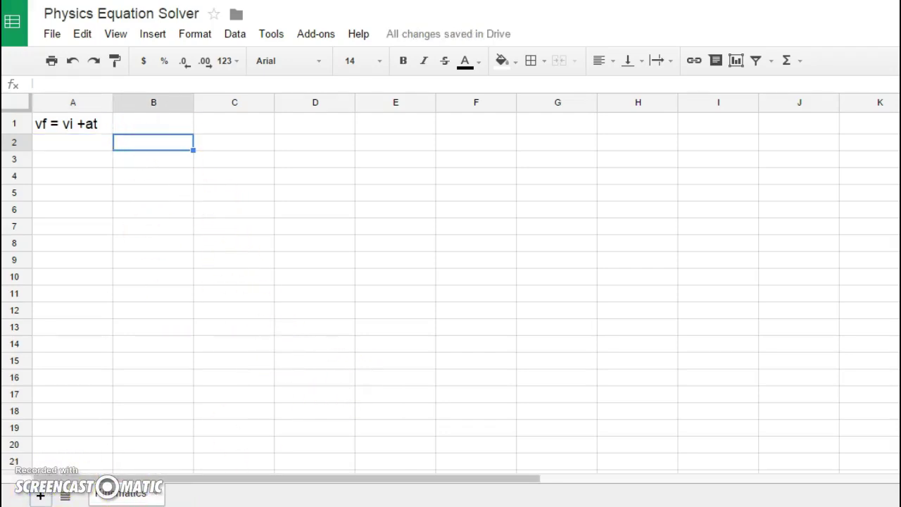
# Add a second sheet named Forces and return to the Kinematics sheet
pyautogui.click(213, 495)
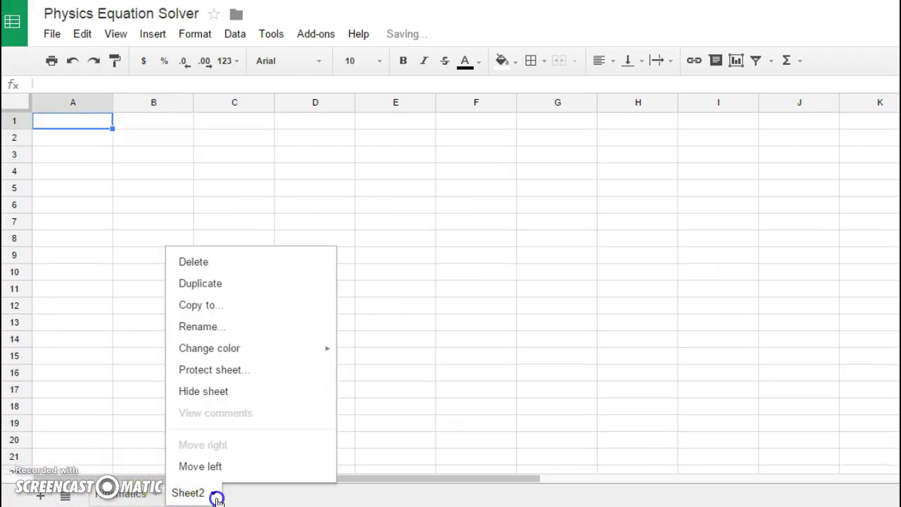
pyautogui.click(222, 327)
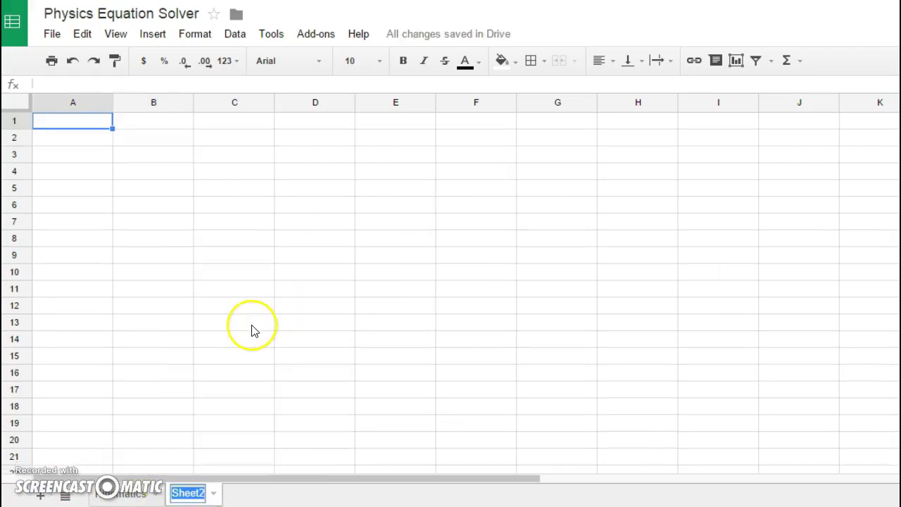
pyautogui.write('Forces')
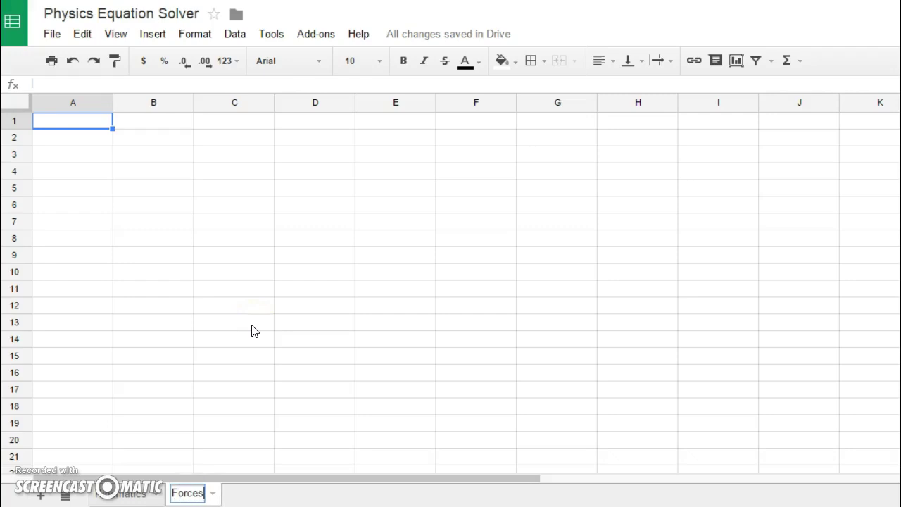
pyautogui.click(125, 496)
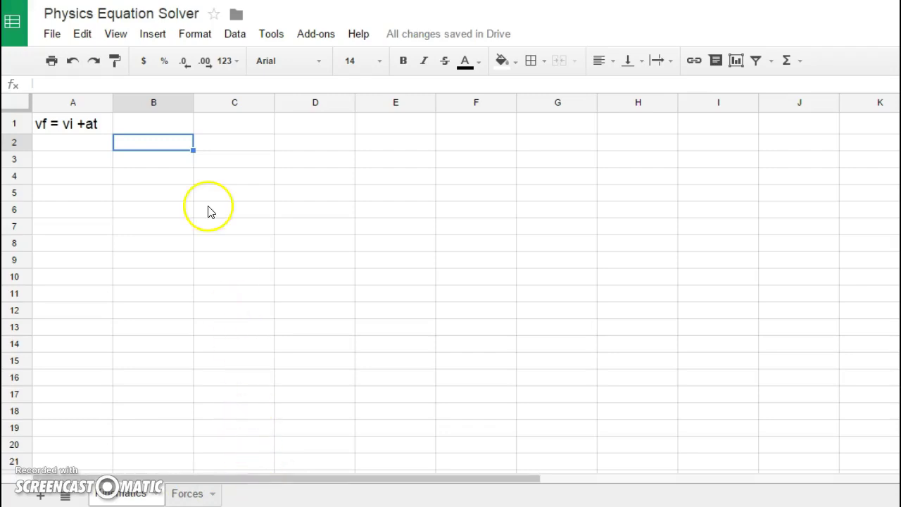
# Enter the variable labels vf, vi, a and t in cells A2 to D2, beneath the equation
pyautogui.click(73, 139)
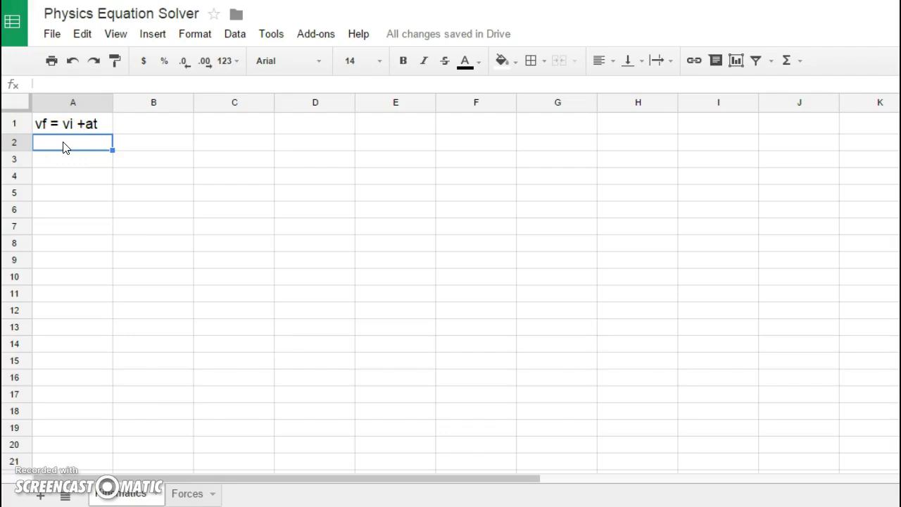
pyautogui.write('v')
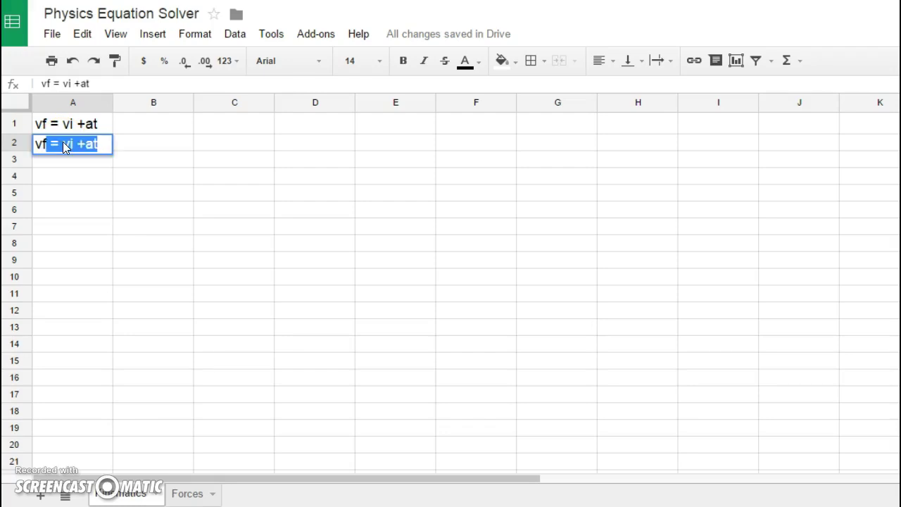
pyautogui.write('f')
pyautogui.press('BackSpace')
pyautogui.click(154, 145)
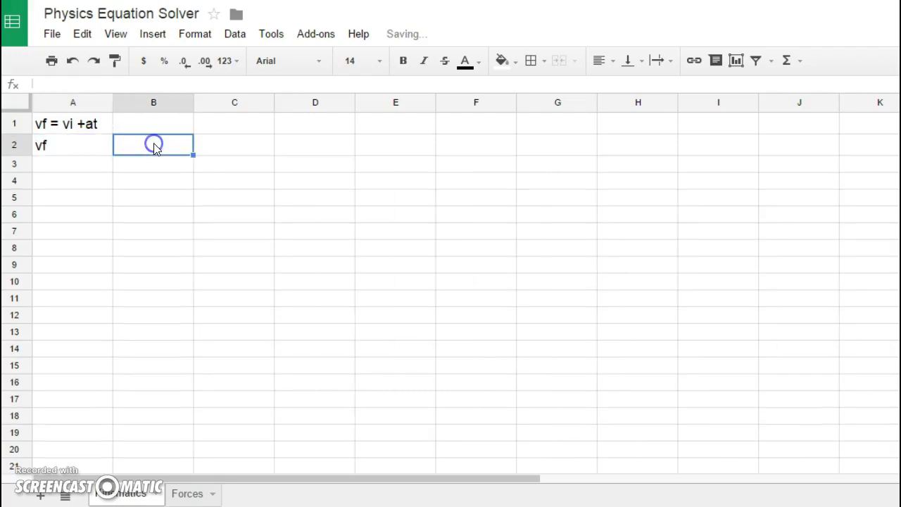
pyautogui.write('vi')
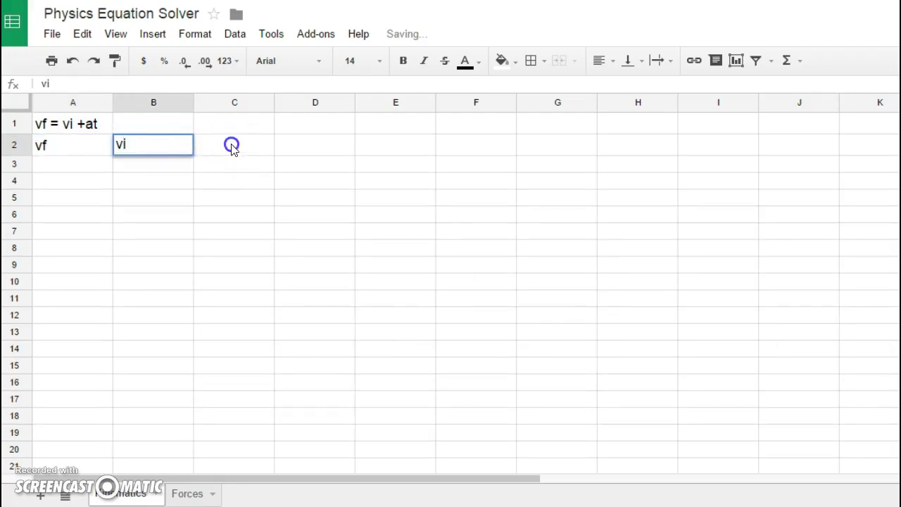
pyautogui.click(233, 145)
pyautogui.write('a')
pyautogui.click(304, 145)
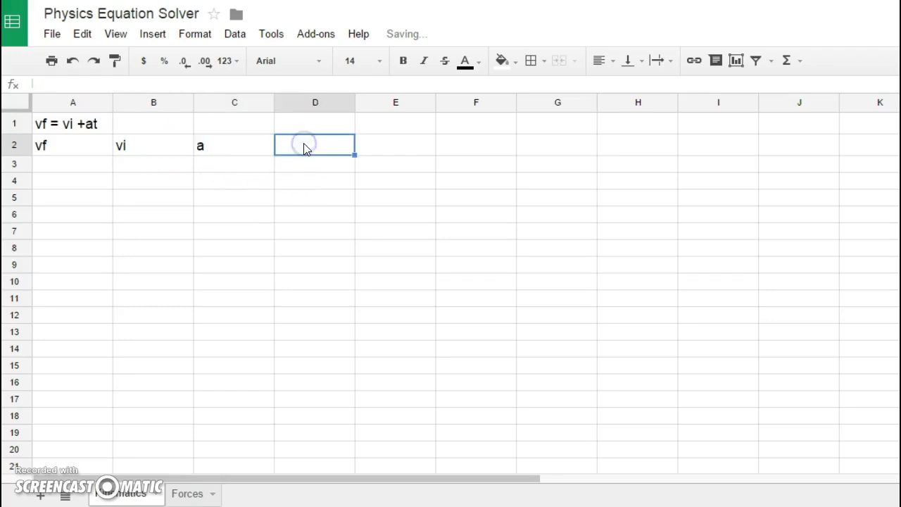
pyautogui.write('t')
pyautogui.click(74, 162)
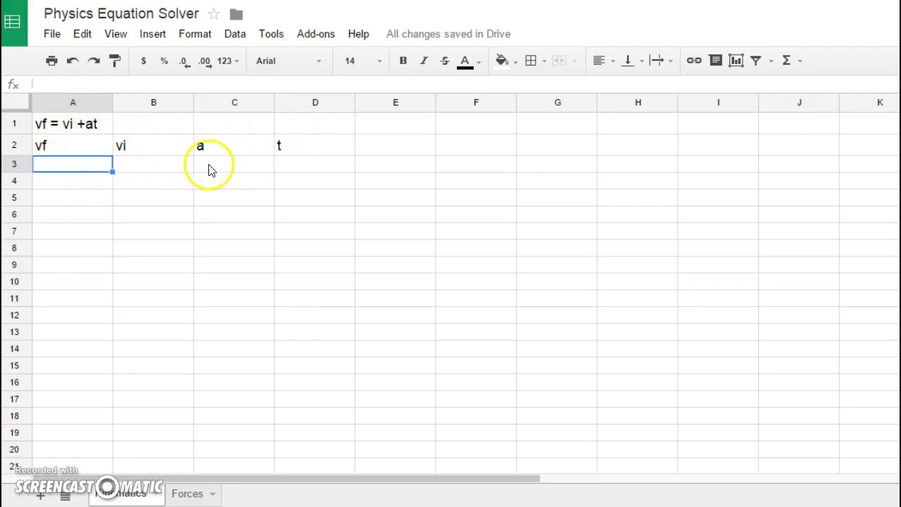
pyautogui.click(292, 166)
pyautogui.click(237, 160)
pyautogui.click(131, 169)
pyautogui.click(75, 164)
pyautogui.click(143, 168)
pyautogui.click(214, 164)
pyautogui.click(298, 167)
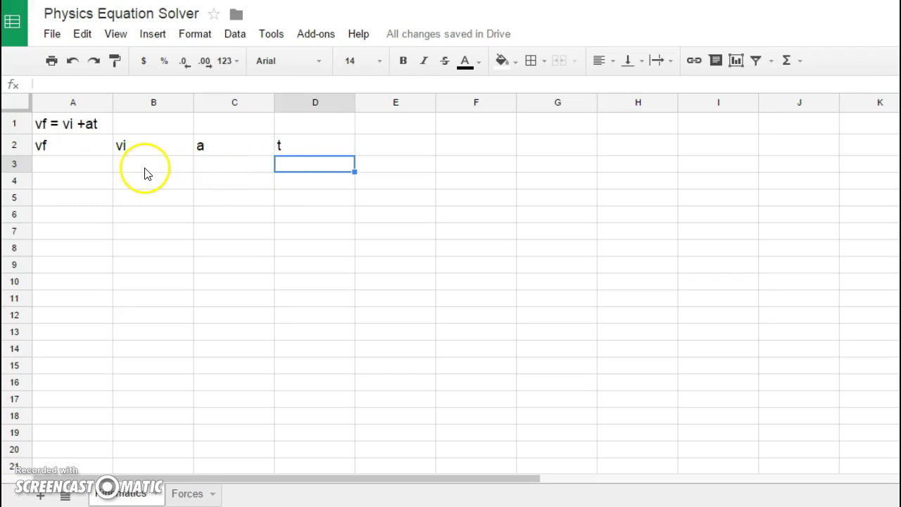
pyautogui.click(74, 169)
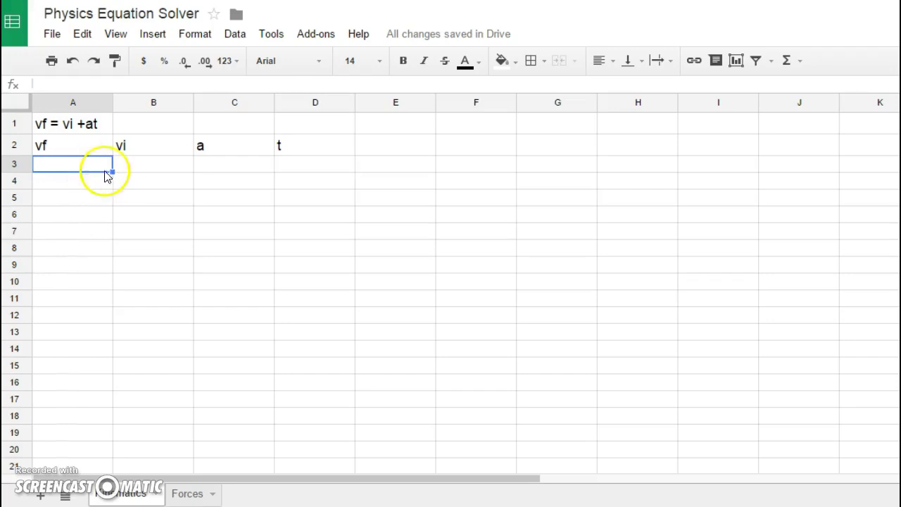
# Enter the known values in row 3: 0 for vi, 2 for a and 2 for t
pyautogui.click(137, 165)
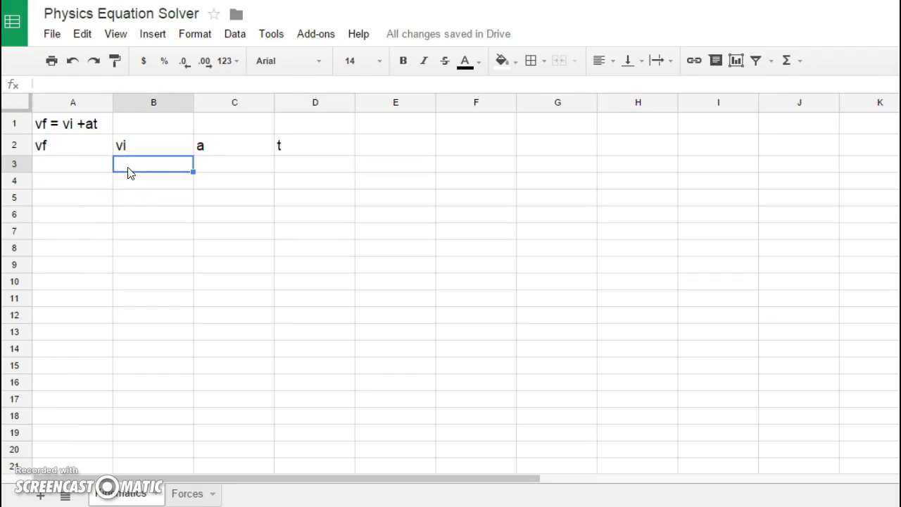
pyautogui.write('0')
pyautogui.click(211, 171)
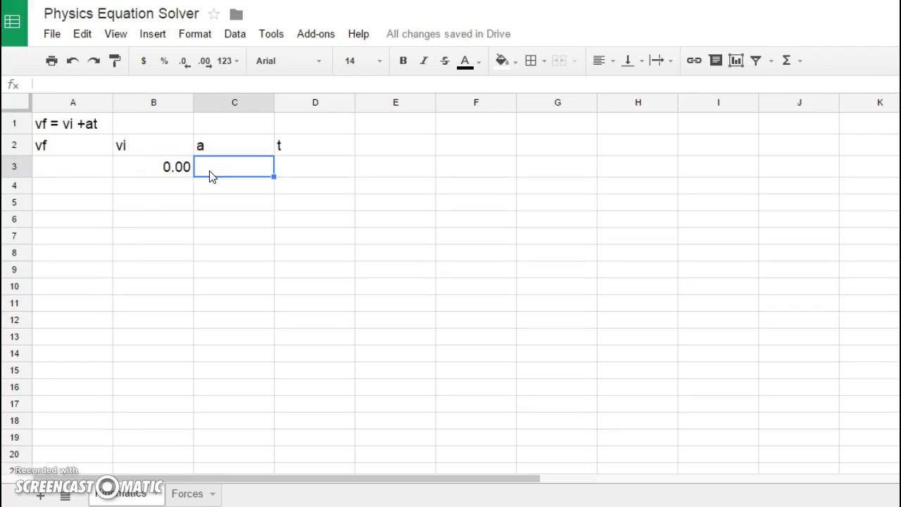
pyautogui.write('2')
pyautogui.click(291, 171)
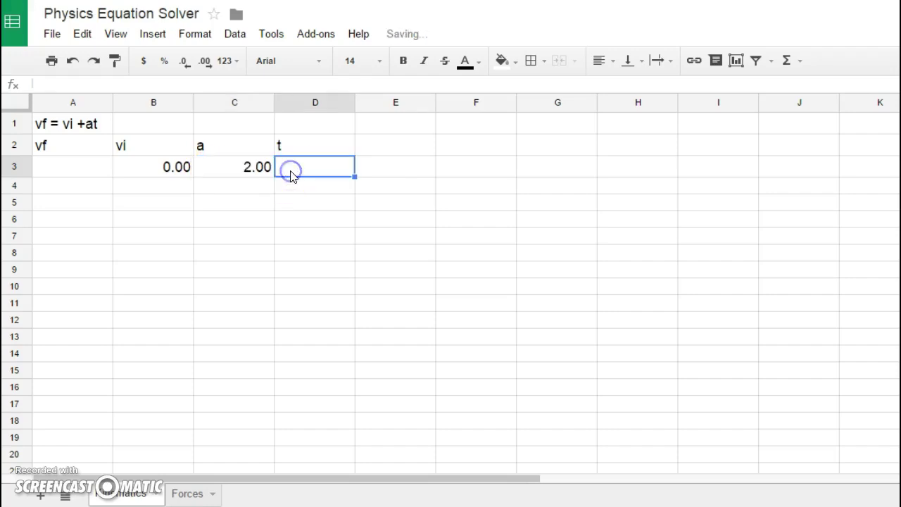
pyautogui.write('2')
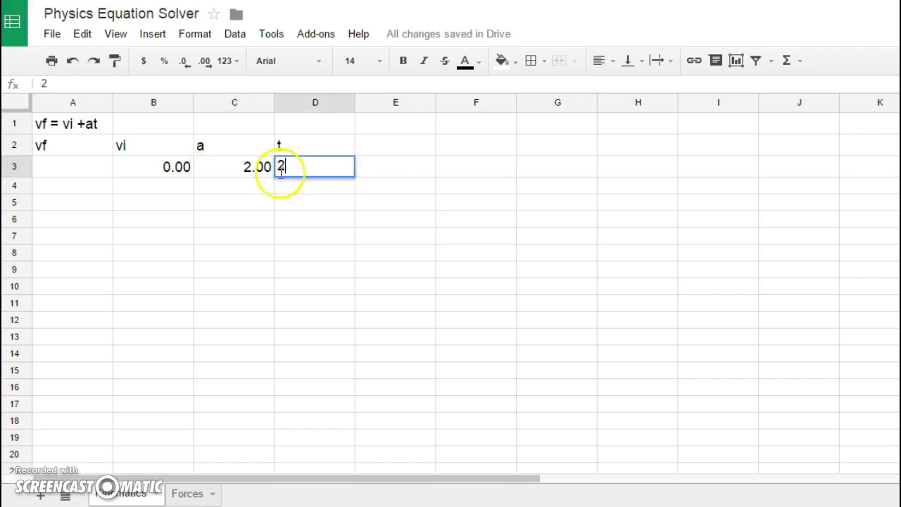
pyautogui.click(241, 167)
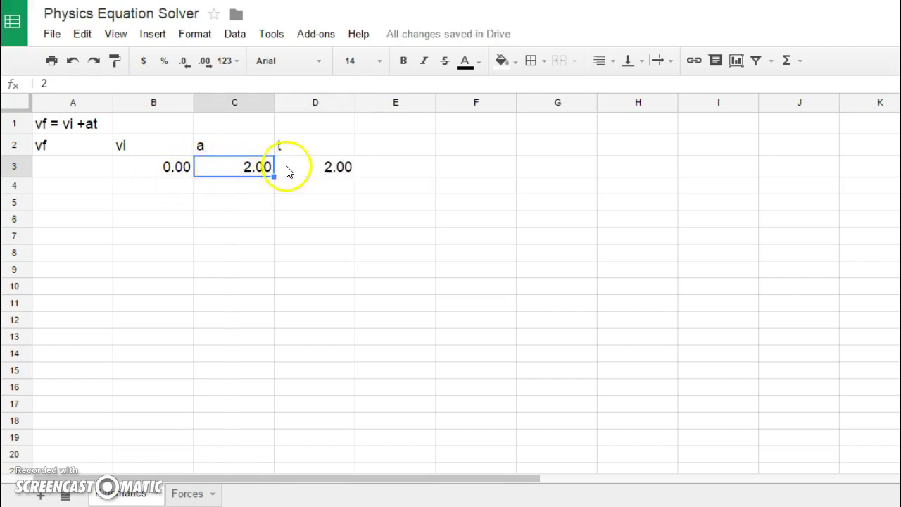
# Enter the formula =B3+C3*D3 in cell A4 to calculate the final velocity
pyautogui.click(79, 174)
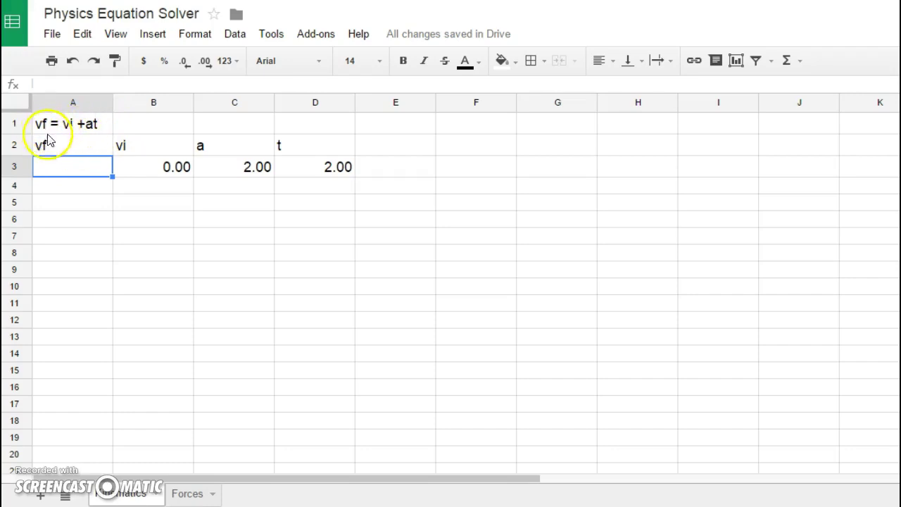
pyautogui.click(80, 186)
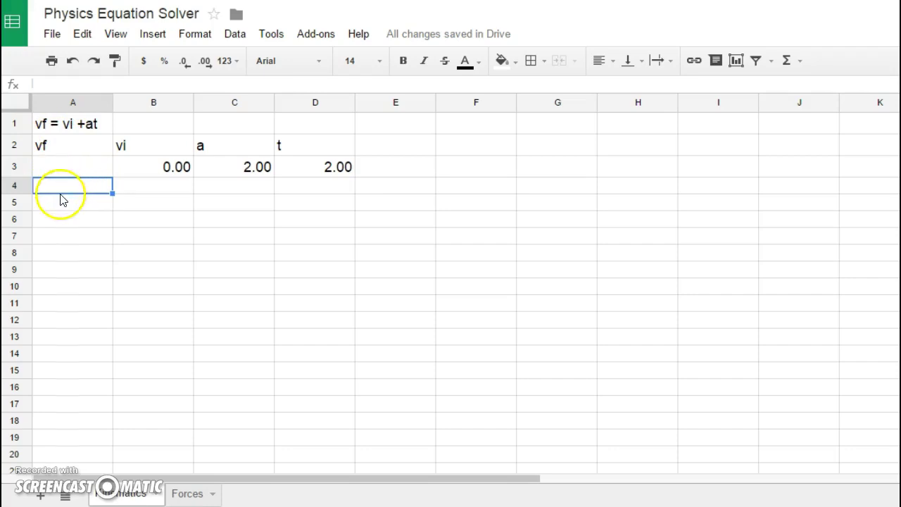
pyautogui.write('=')
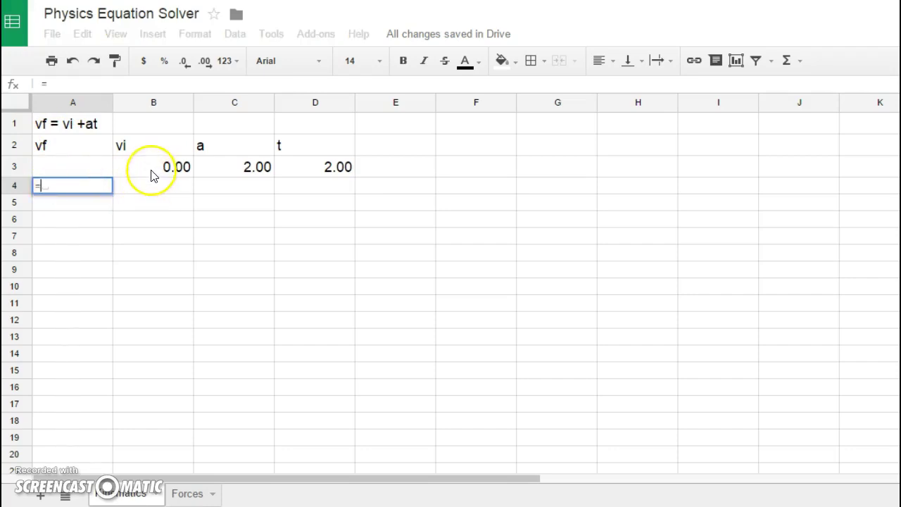
pyautogui.click(155, 169)
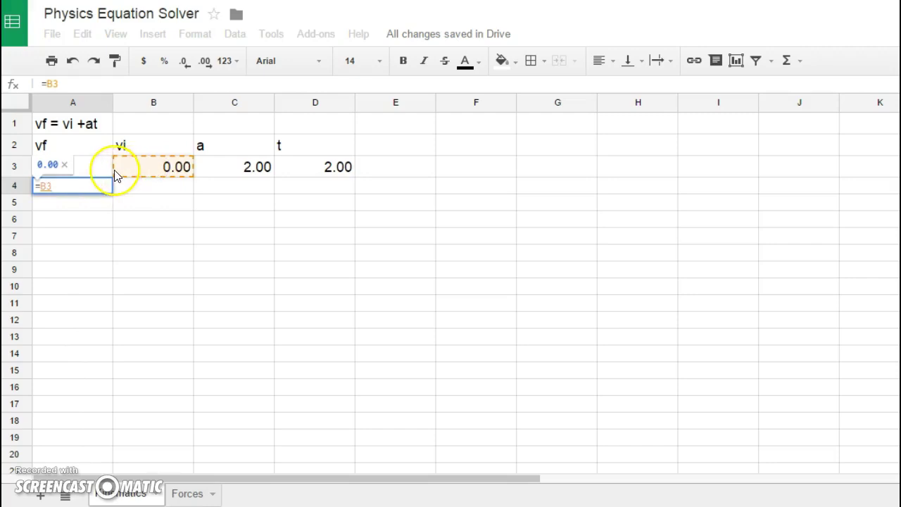
pyautogui.write('+')
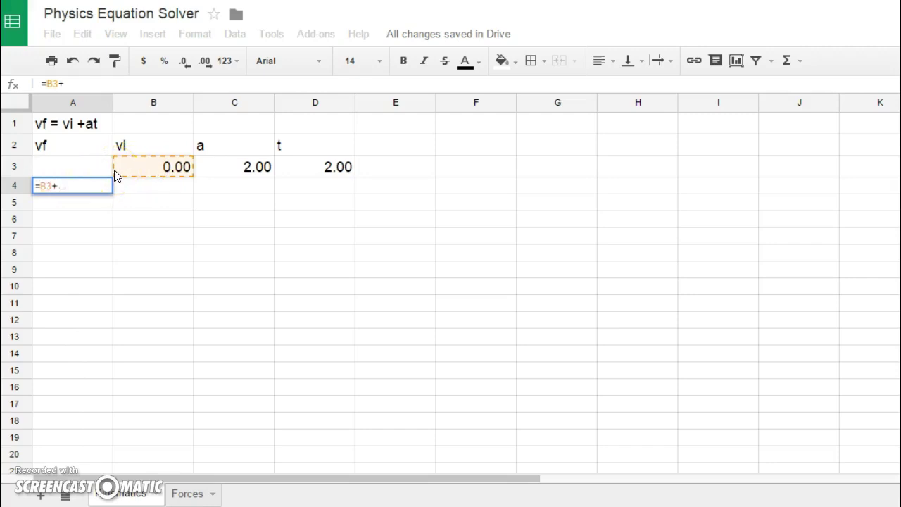
pyautogui.click(224, 169)
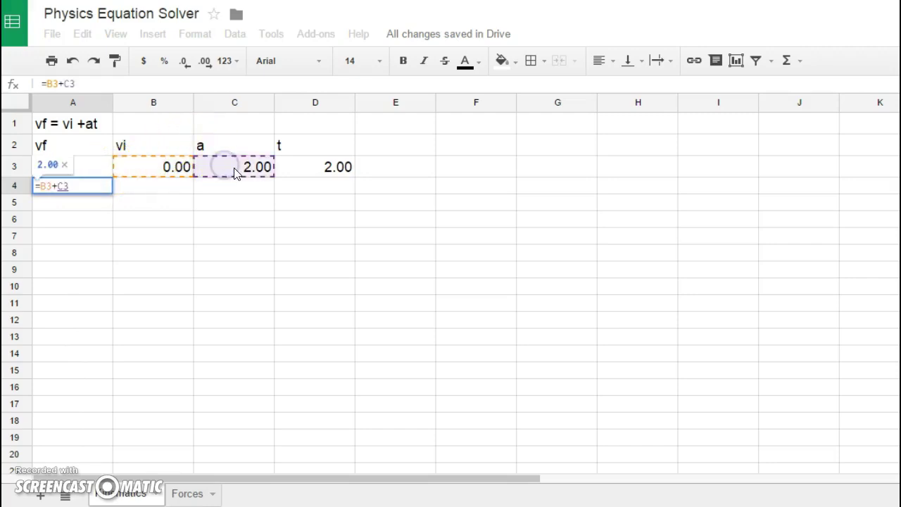
pyautogui.write('*')
pyautogui.click(326, 167)
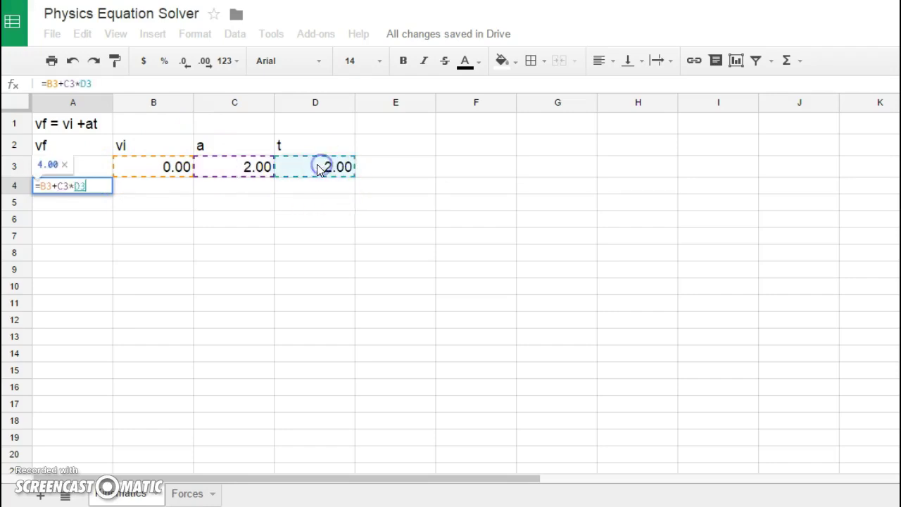
pyautogui.click(92, 204)
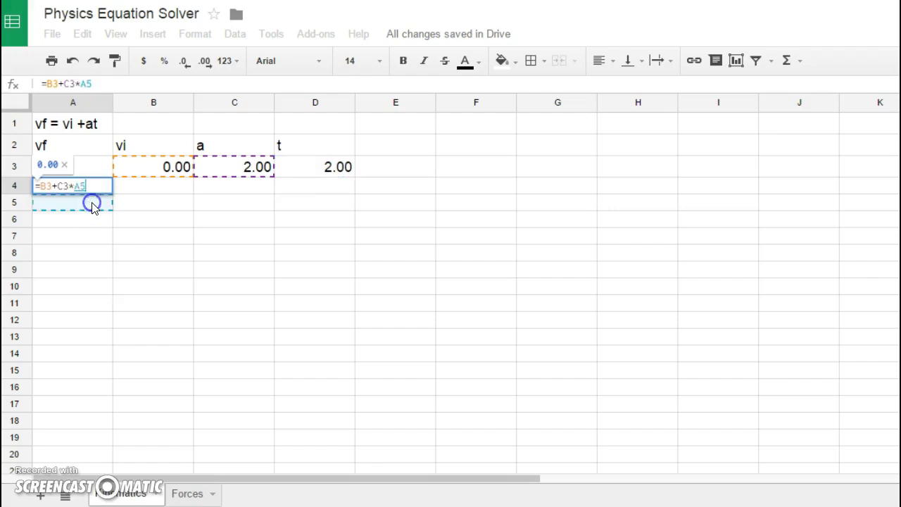
pyautogui.click(315, 167)
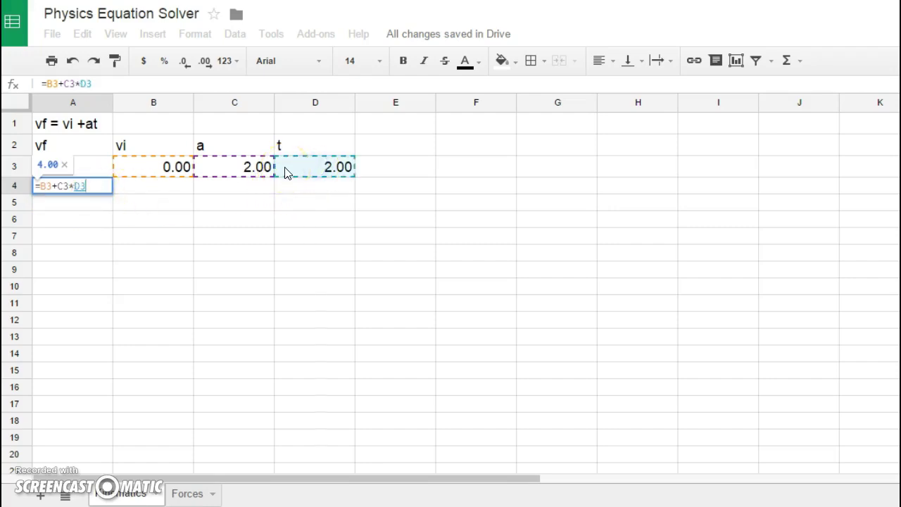
pyautogui.press('Return')
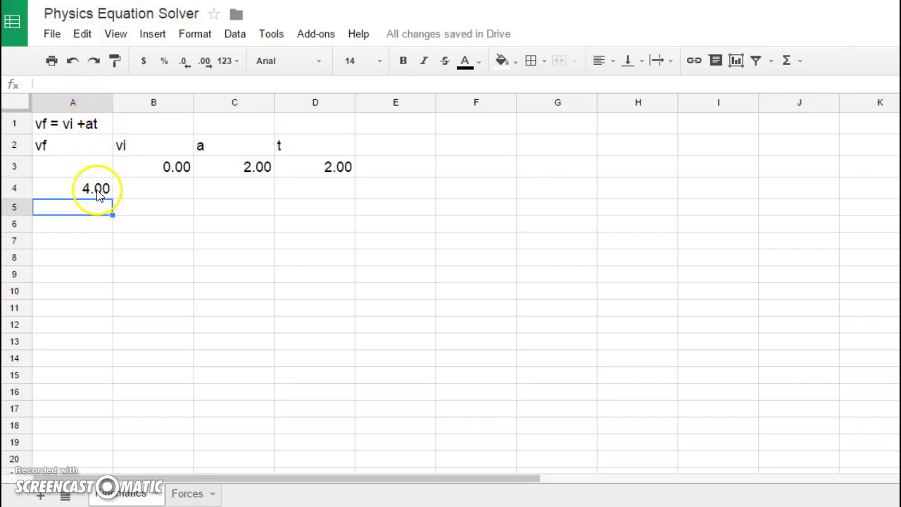
# Set the initial velocity in cell B3 to 1
pyautogui.click(173, 167)
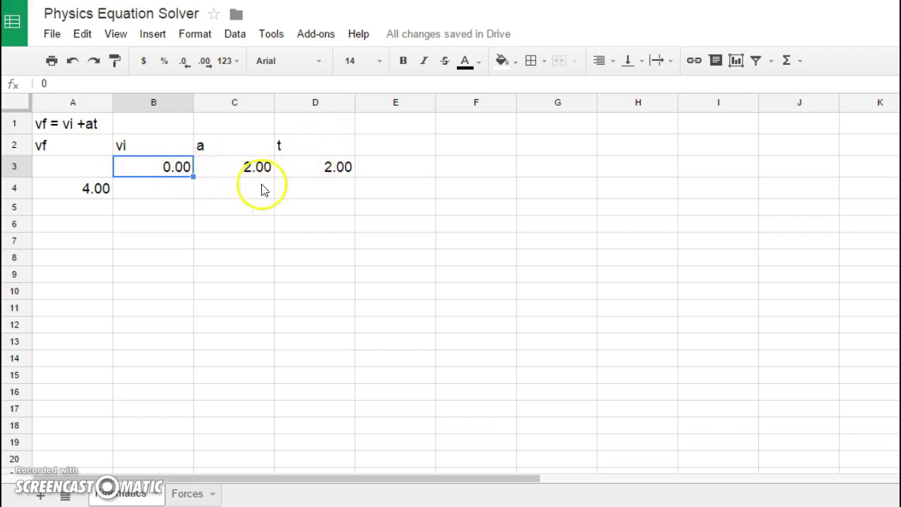
pyautogui.write('1')
pyautogui.press('Return')
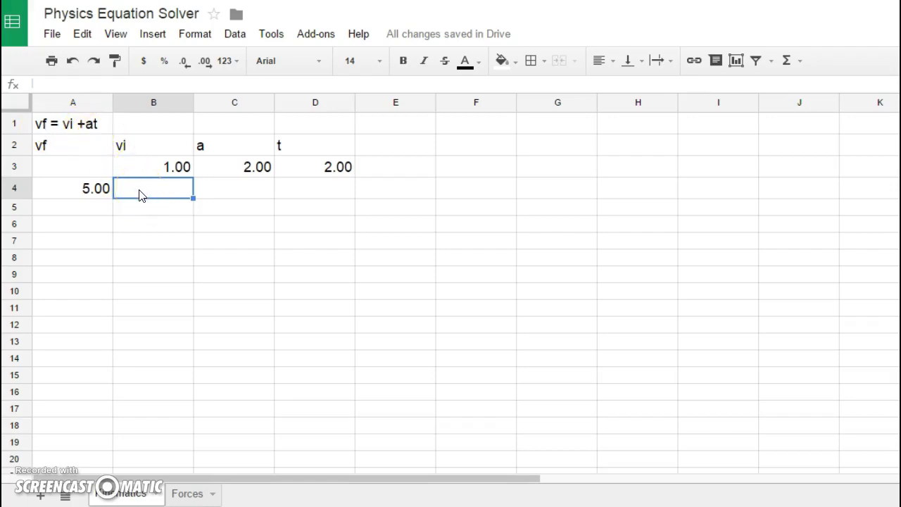
# Enter the formula =A3-C3*D3 in cell B4 to calculate the initial velocity
pyautogui.write('=')
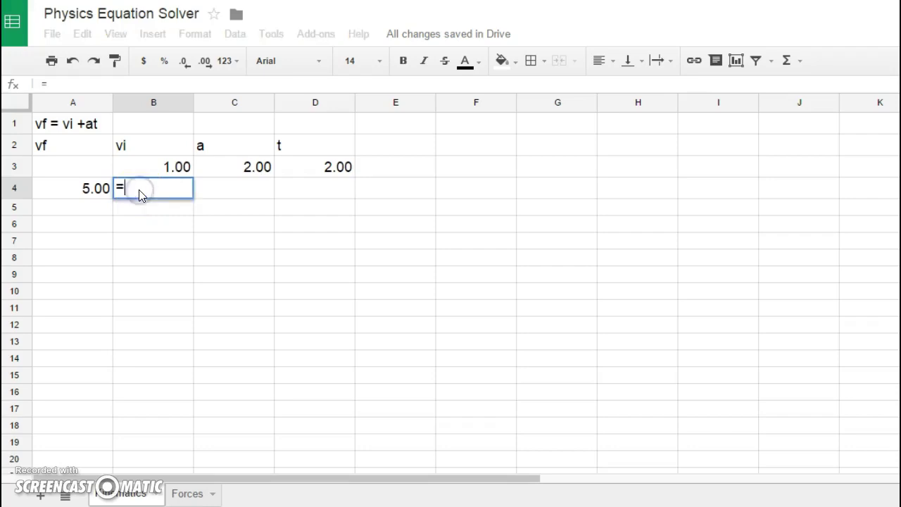
pyautogui.click(77, 169)
pyautogui.click(238, 169)
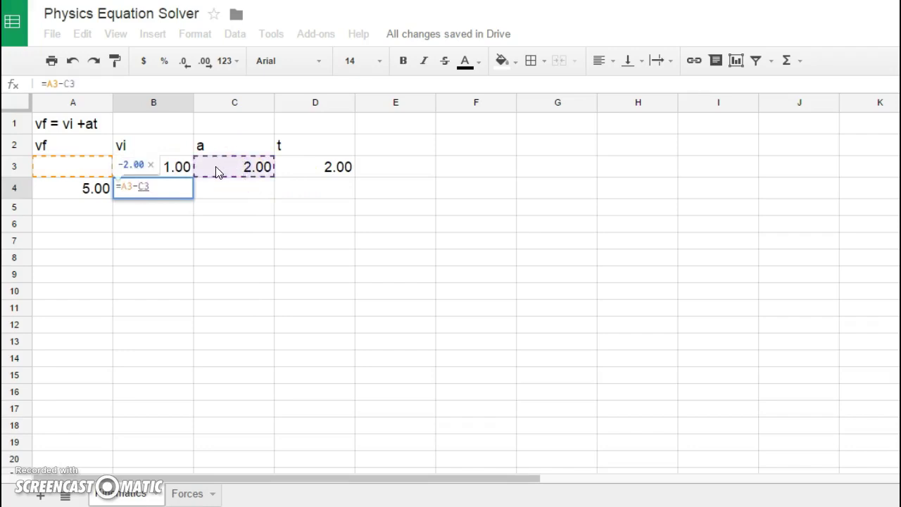
pyautogui.write('*')
pyautogui.click(351, 173)
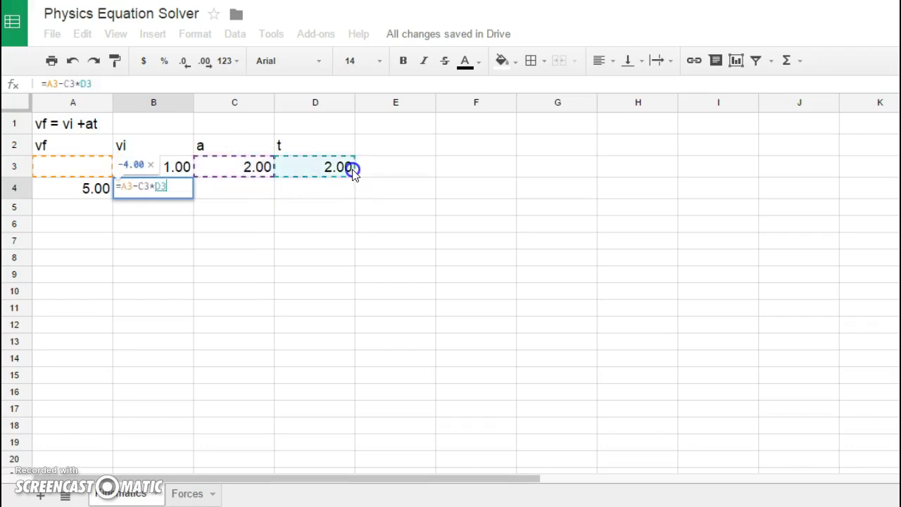
pyautogui.press('Return')
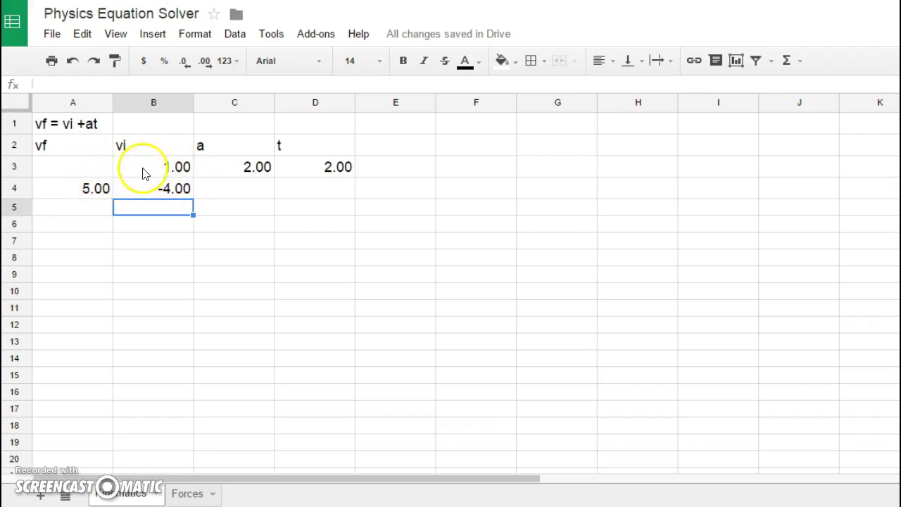
# Set the time in cell D3 to 0
pyautogui.click(340, 181)
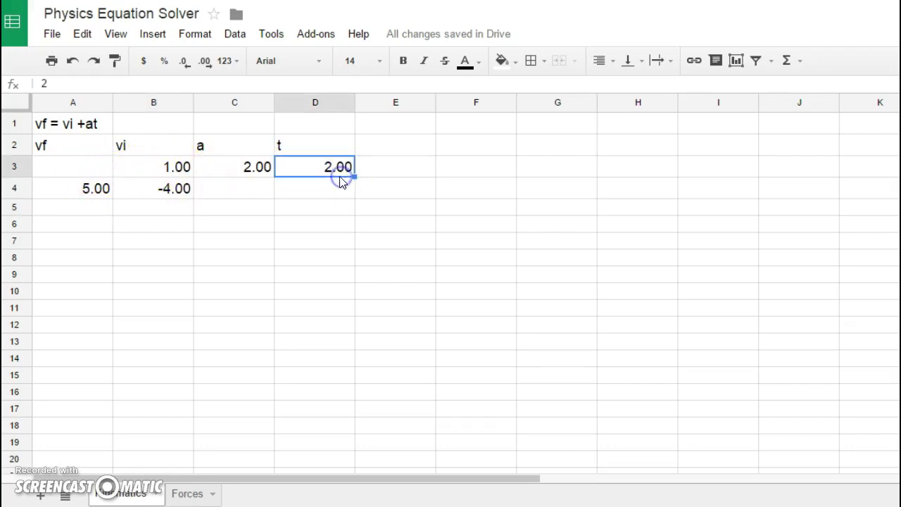
pyautogui.write('0')
pyautogui.click(232, 189)
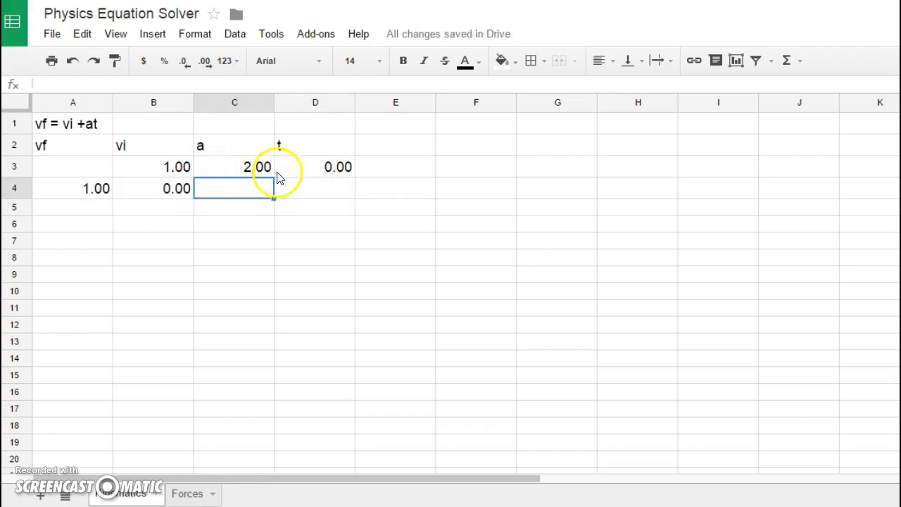
# Clear the input values for t, a and vi in cells D3, C3 and B3
pyautogui.click(315, 168)
pyautogui.press('Delete')
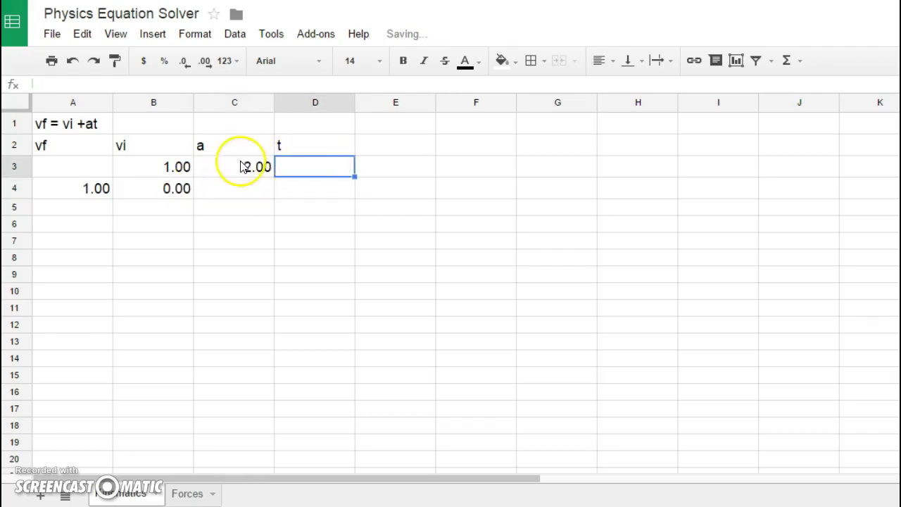
pyautogui.click(240, 163)
pyautogui.press('Delete')
pyautogui.click(172, 166)
pyautogui.press('Delete')
# Enter the formula =(A3-B3)/D3 in cell C4 to calculate the acceleration
pyautogui.click(225, 183)
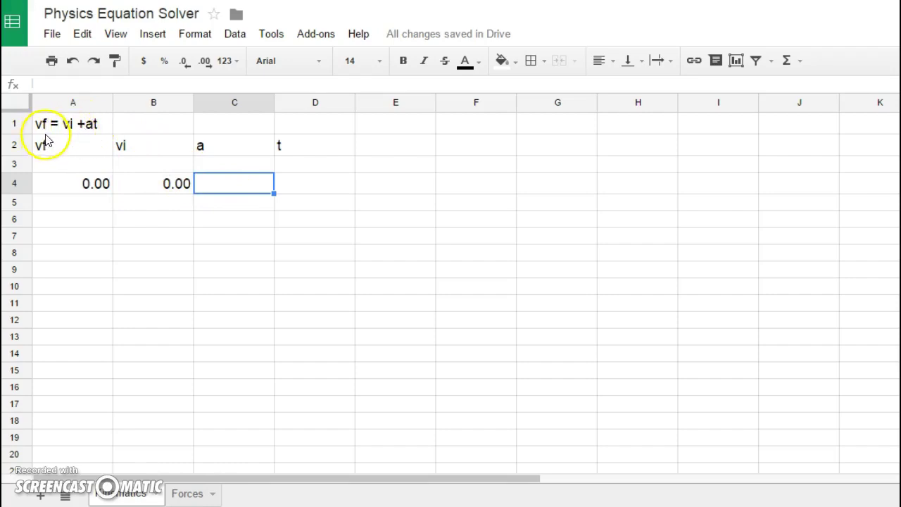
pyautogui.write('=')
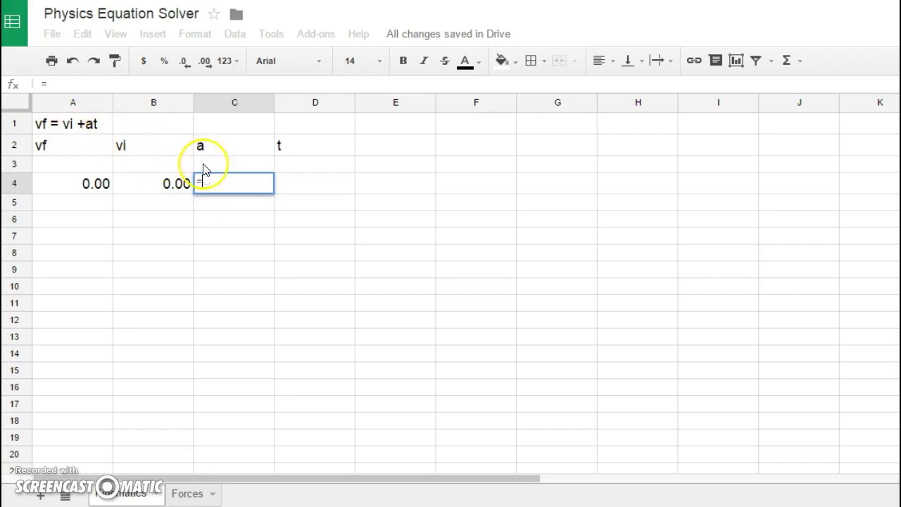
pyautogui.click(78, 168)
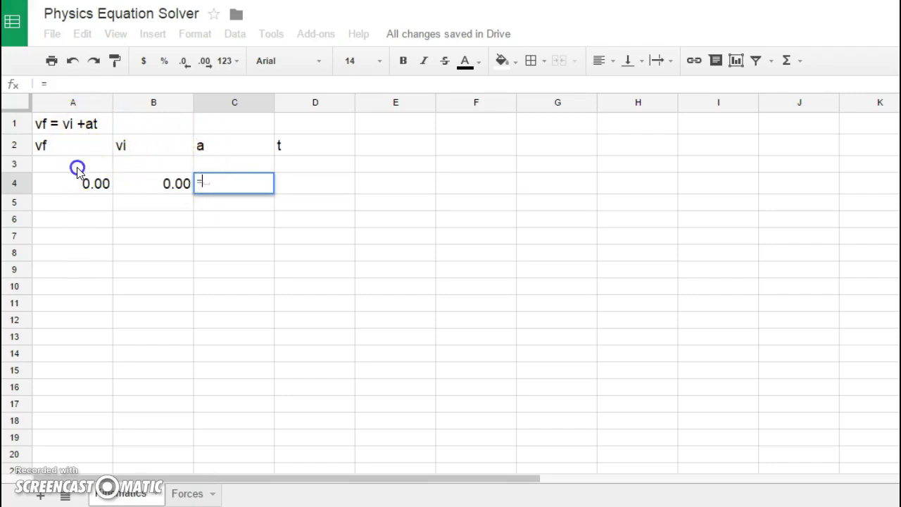
pyautogui.click(138, 165)
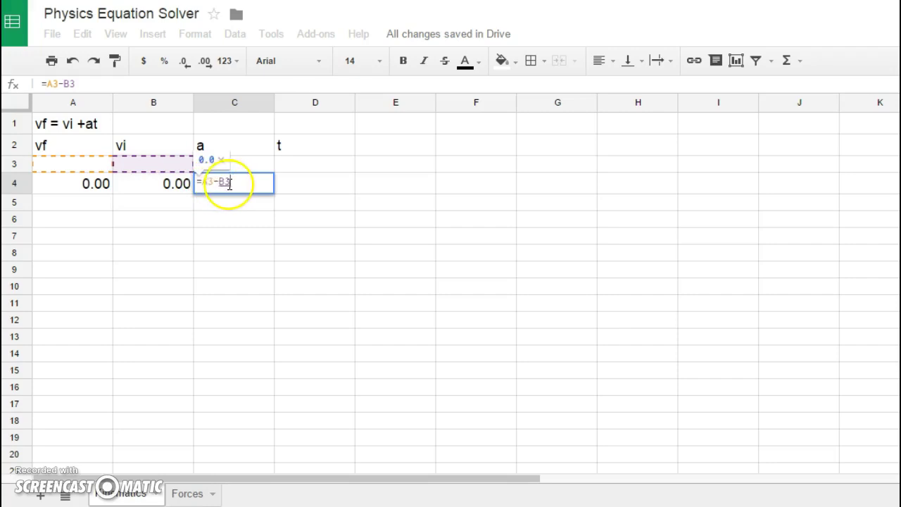
pyautogui.click(202, 183)
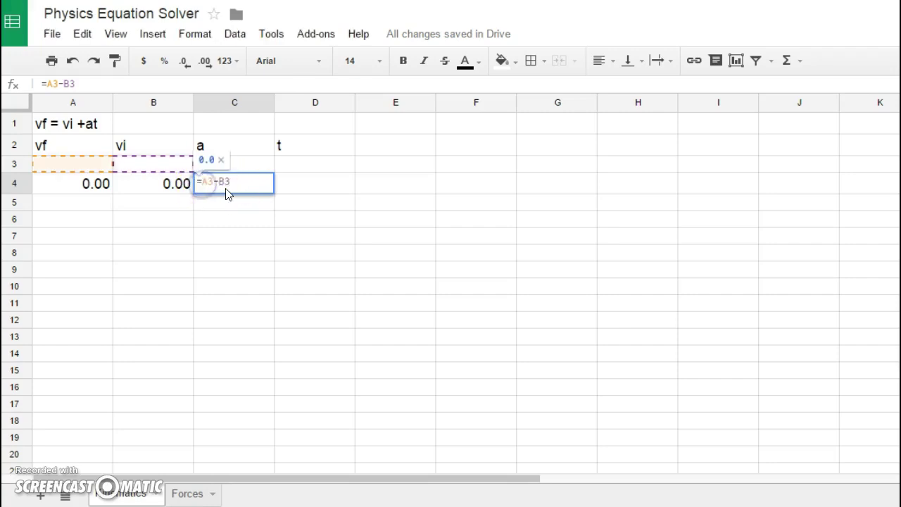
pyautogui.click(247, 182)
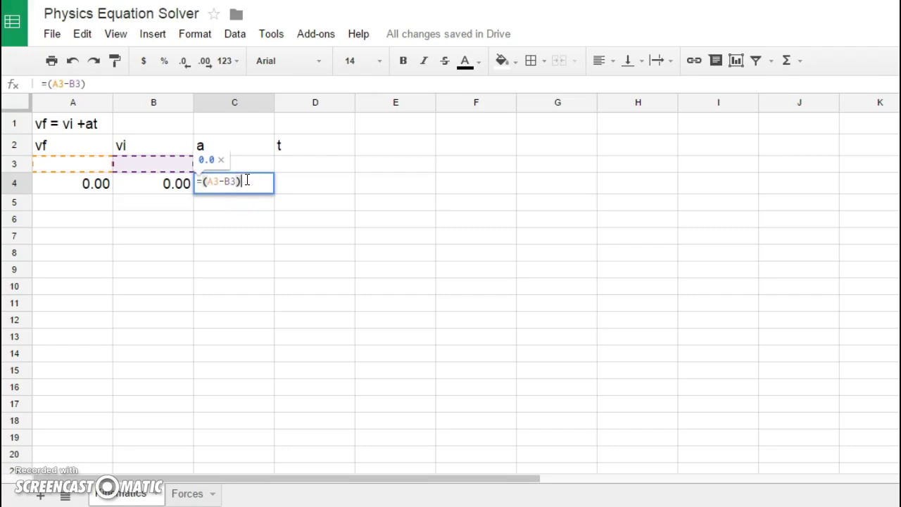
pyautogui.write(')/')
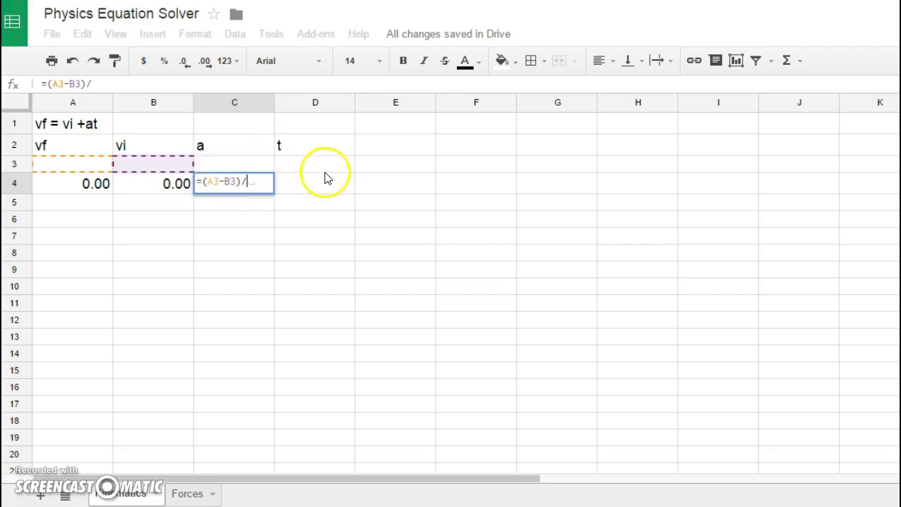
pyautogui.click(303, 164)
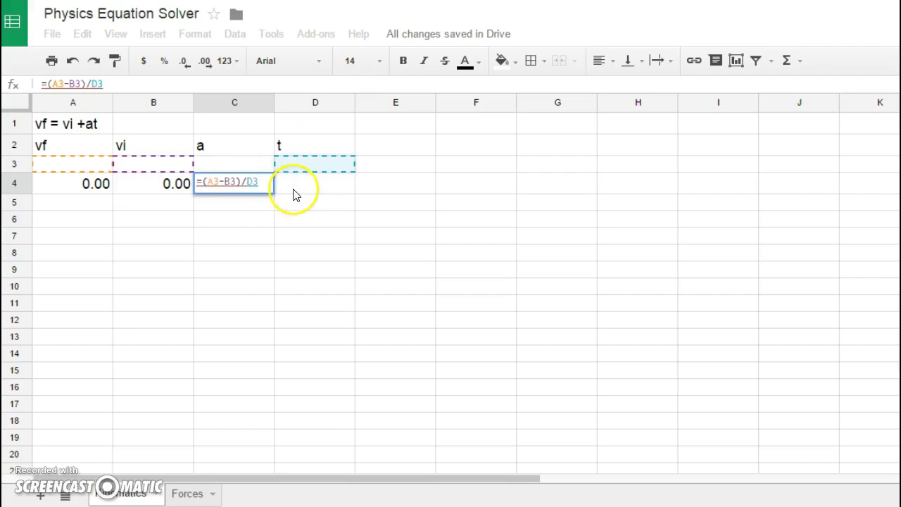
pyautogui.click(297, 183)
pyautogui.click(291, 164)
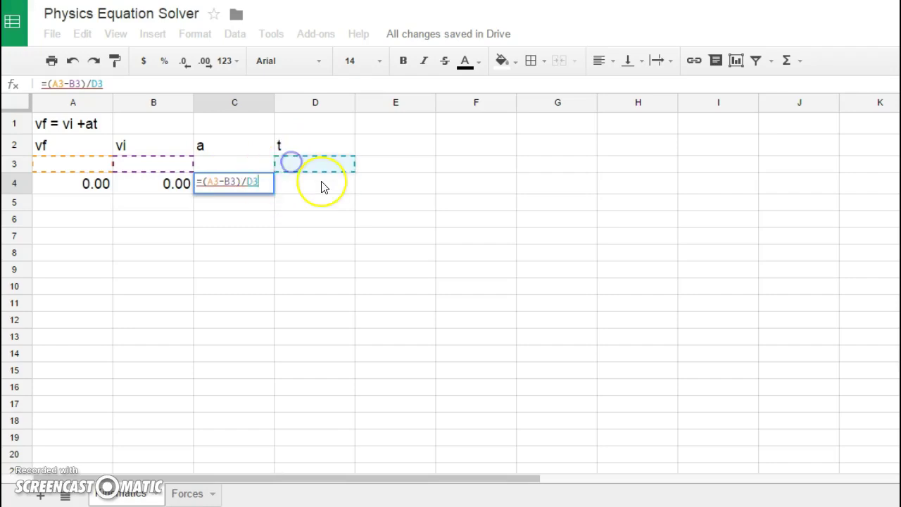
pyautogui.press('Return')
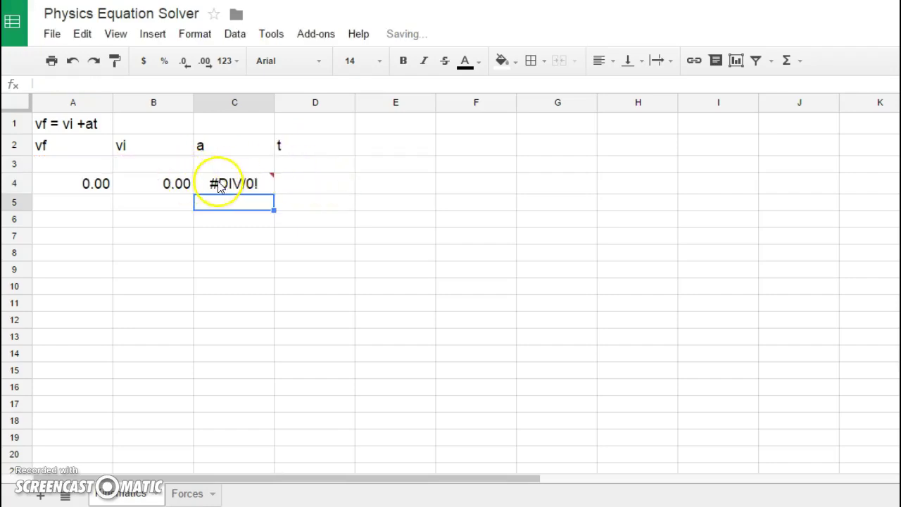
pyautogui.moveTo(242, 186)
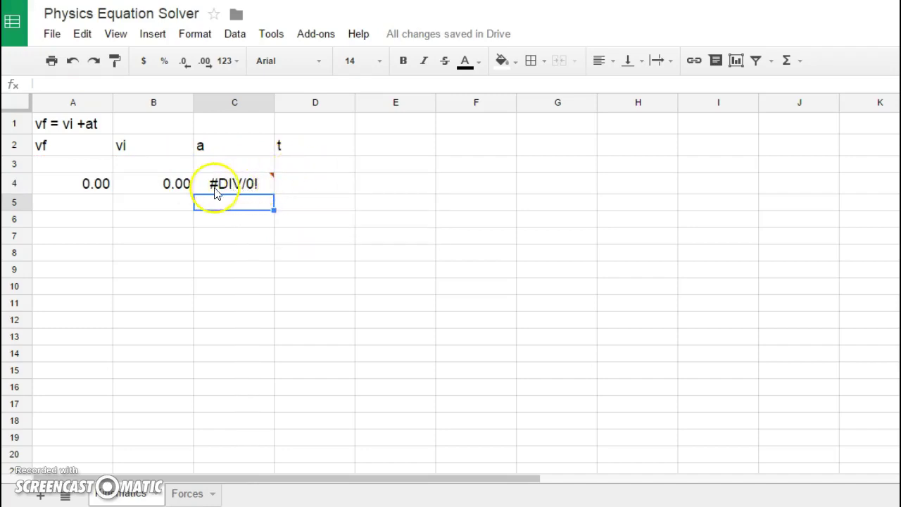
# Enter the formula =(A3-B3)/C3 in cell D4 to calculate the time
pyautogui.click(299, 185)
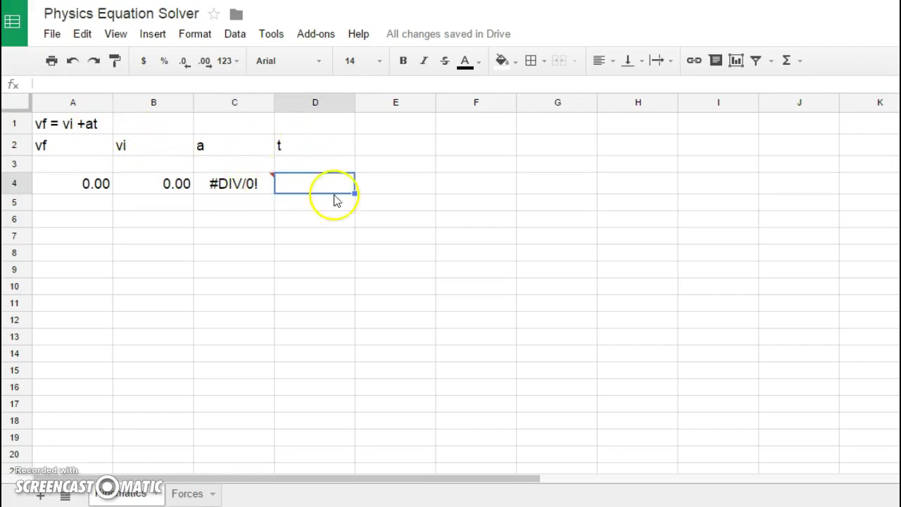
pyautogui.write('=')
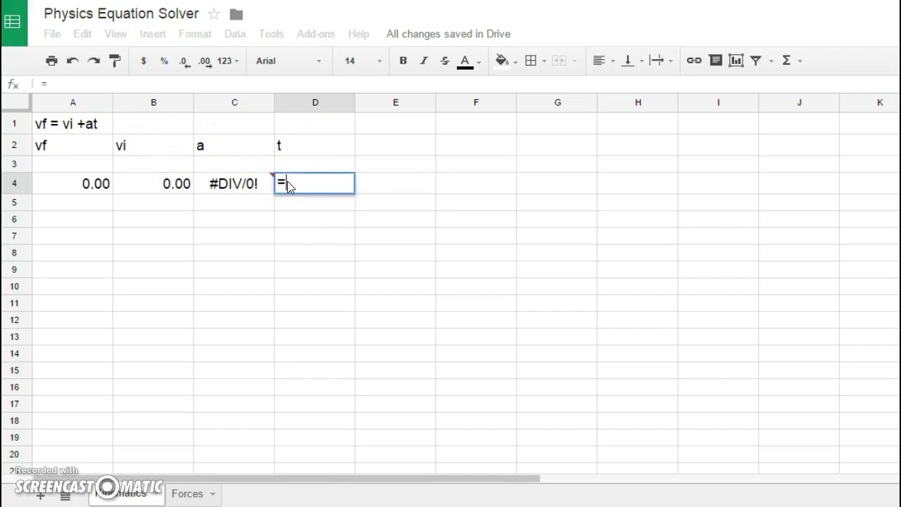
pyautogui.click(85, 167)
pyautogui.click(134, 165)
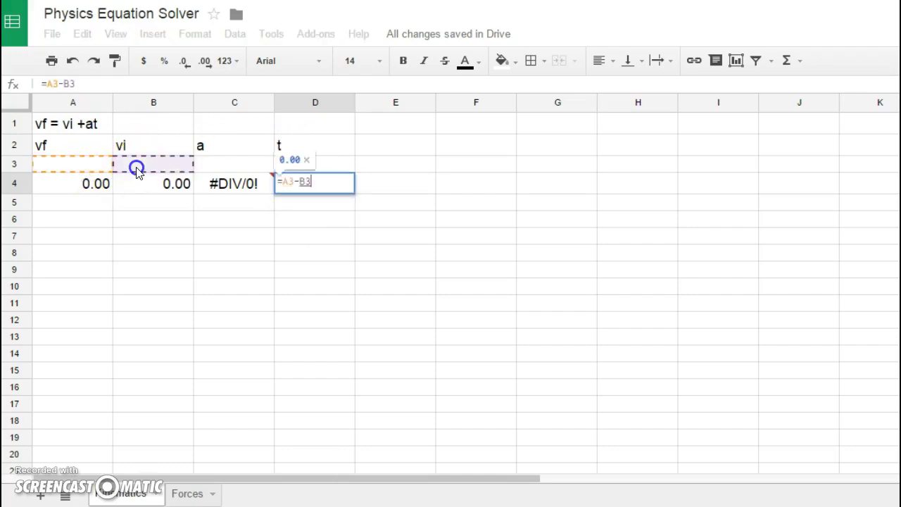
pyautogui.click(282, 181)
pyautogui.write('(')
pyautogui.click(345, 190)
pyautogui.write(')')
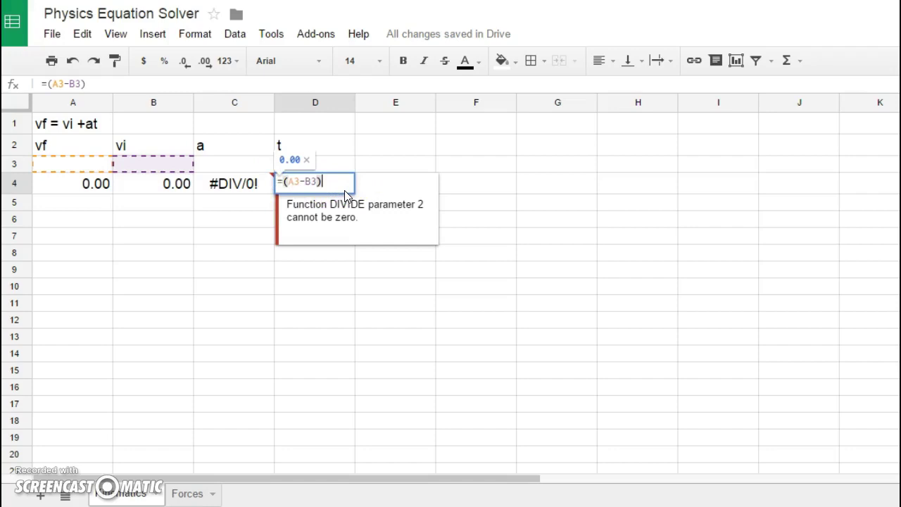
pyautogui.write('/')
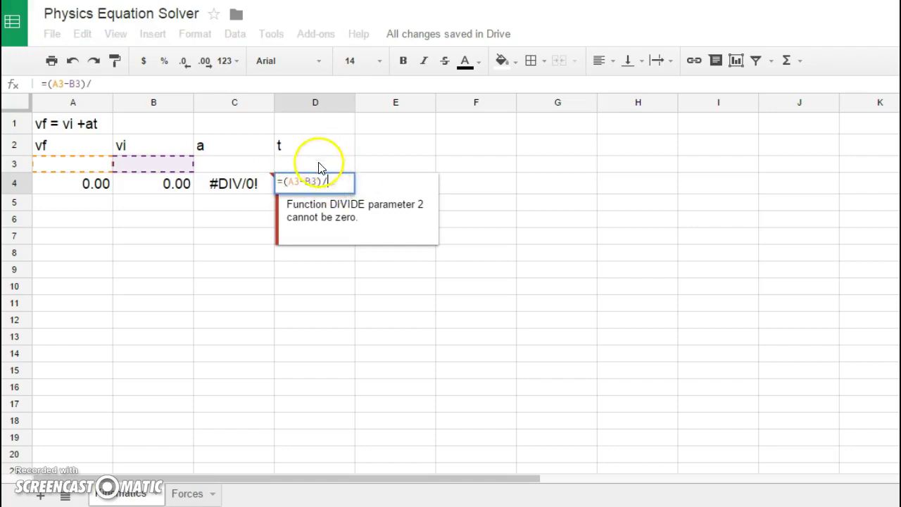
pyautogui.click(227, 164)
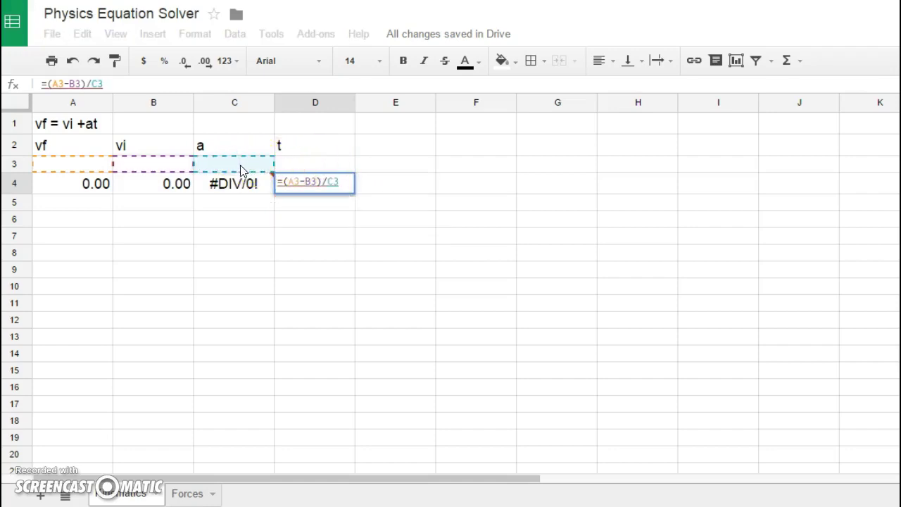
pyautogui.press('Return')
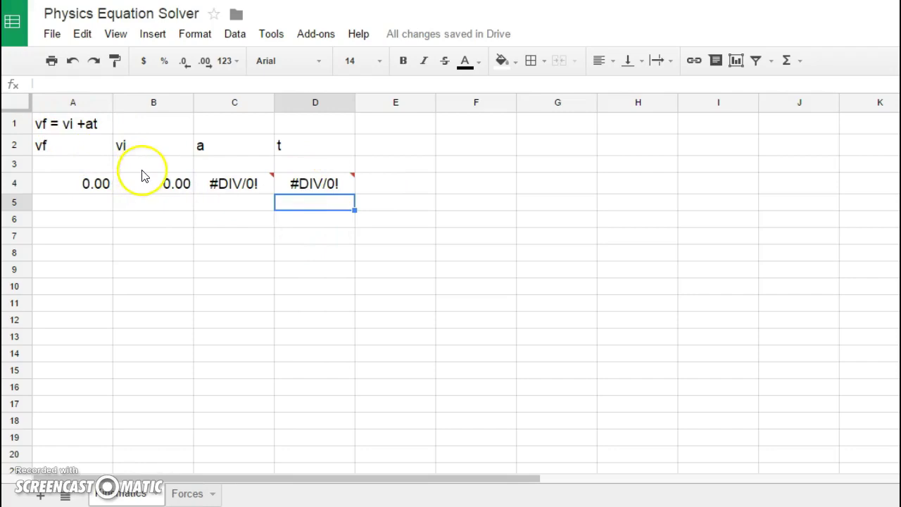
# Enter 1 as the test value for each of vi, a and t in cells B3 to D3
pyautogui.click(146, 167)
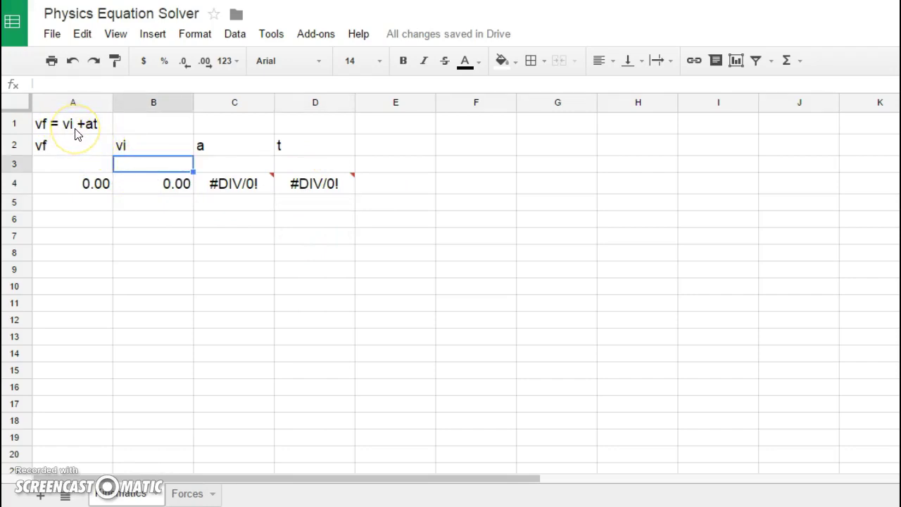
pyautogui.write('1')
pyautogui.click(236, 167)
pyautogui.write('1')
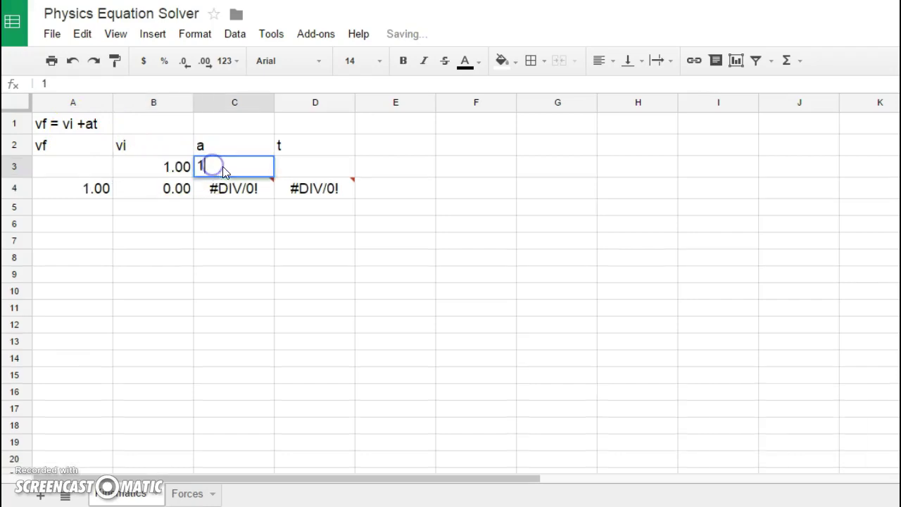
pyautogui.click(298, 169)
pyautogui.write('1')
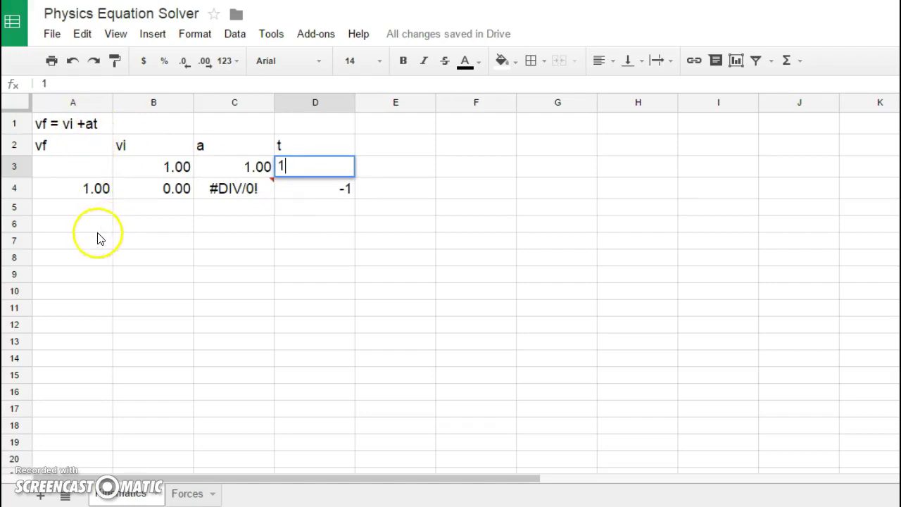
pyautogui.press('Return')
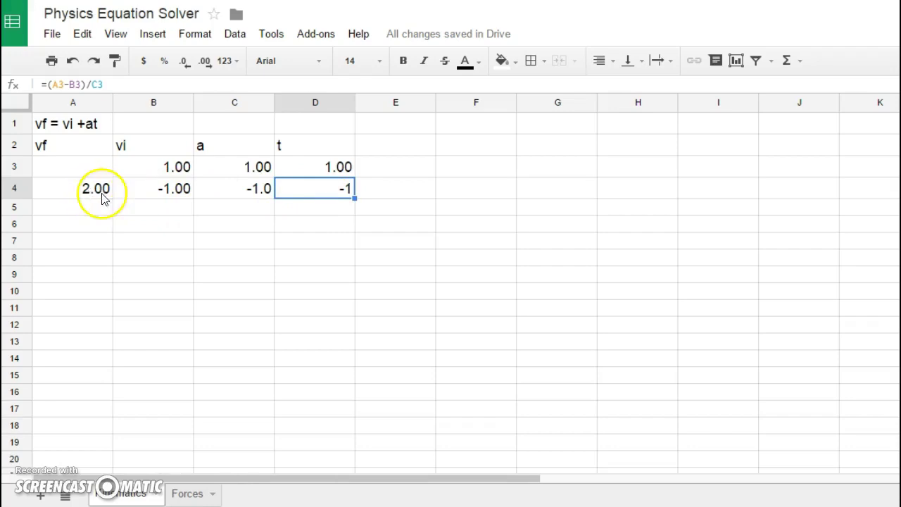
# Clear the test values from cells B3 to D3
pyautogui.click(173, 167)
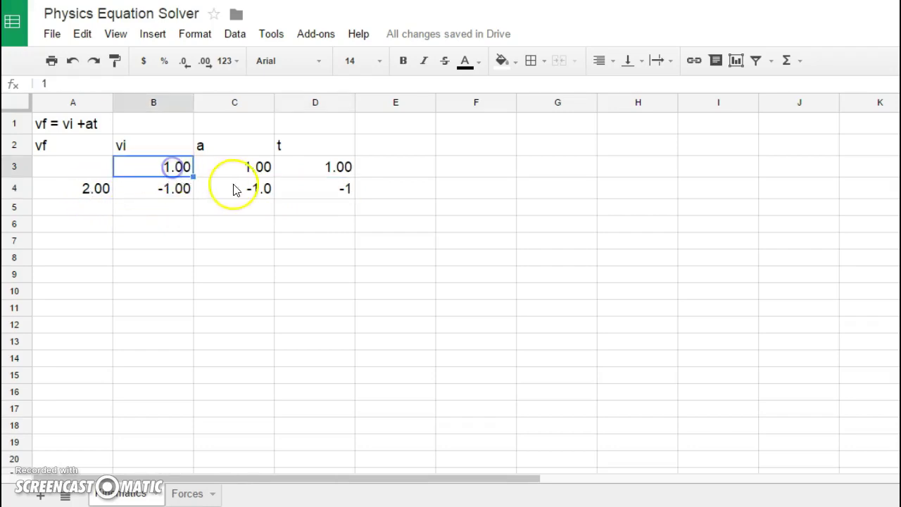
pyautogui.click(64, 167)
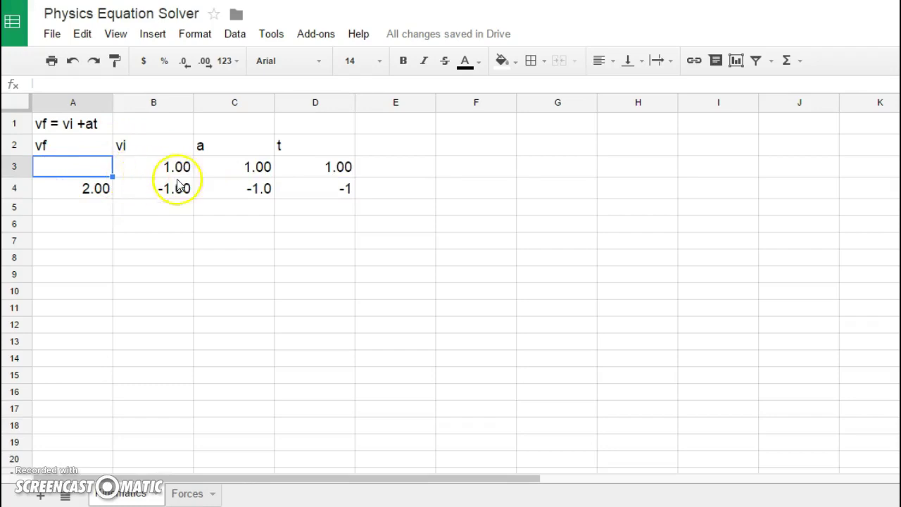
pyautogui.moveTo(321, 167); pyautogui.dragTo(140, 176)
pyautogui.press('Delete')
# Enter known values in row 3 to solve for vi: 5 for vf, 1 for a and 2 for t
pyautogui.click(98, 165)
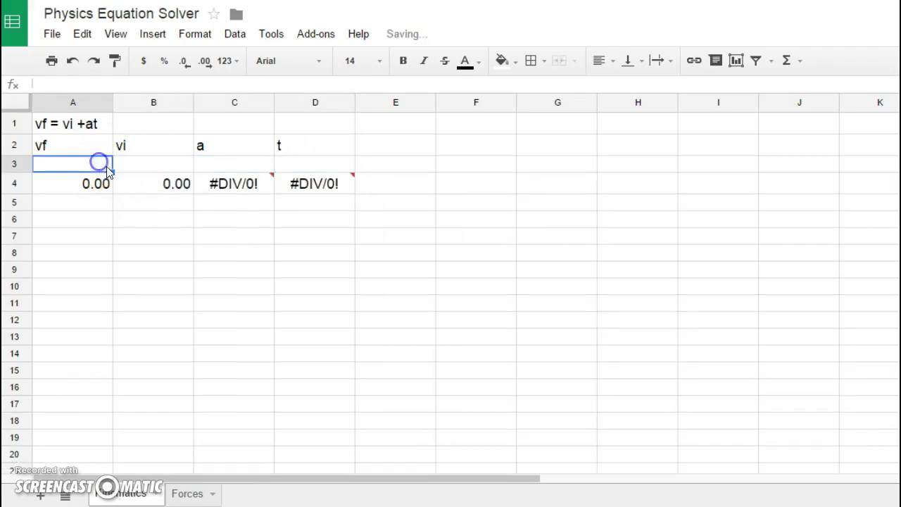
pyautogui.write('5')
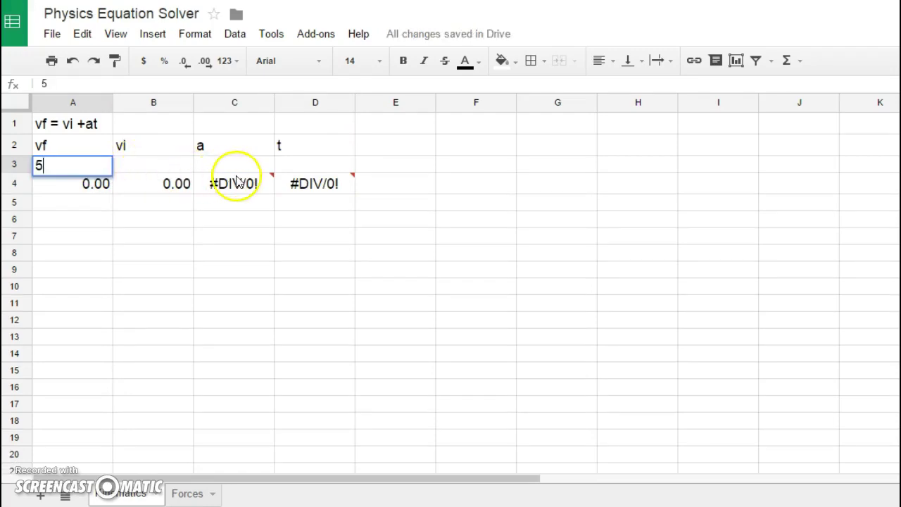
pyautogui.click(209, 164)
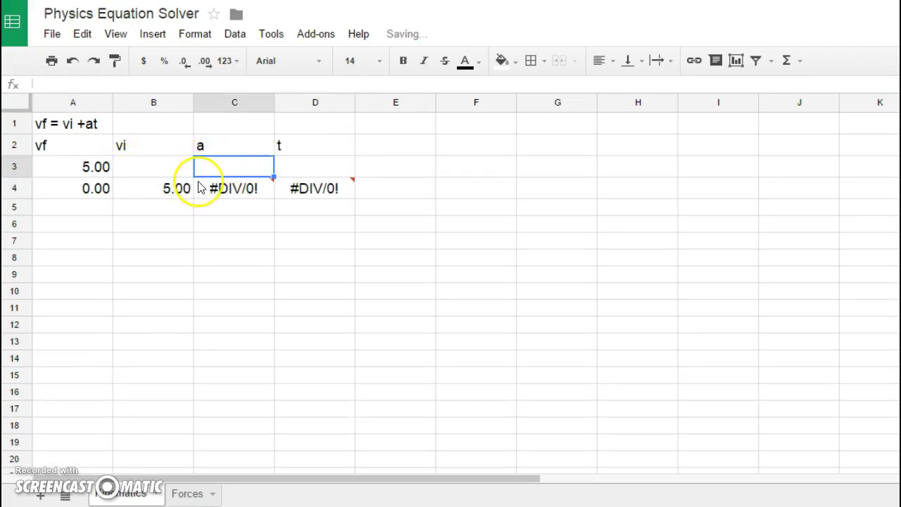
pyautogui.write('1')
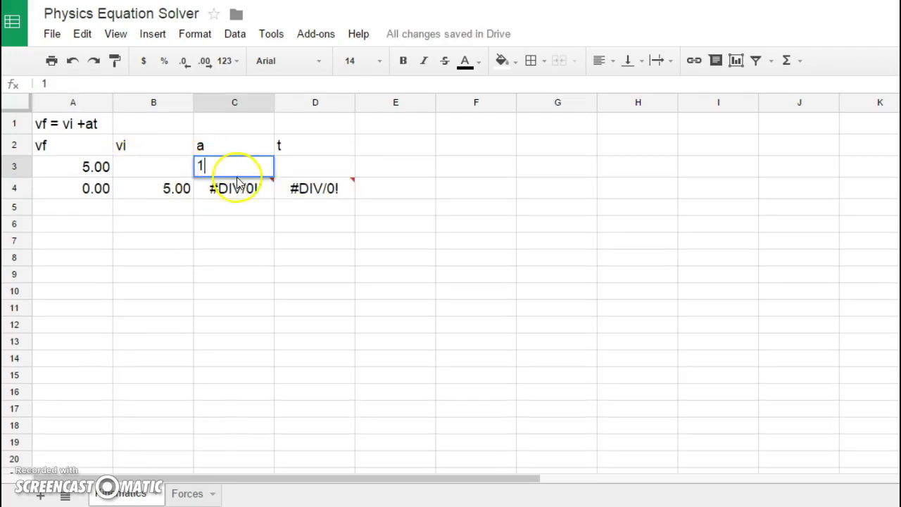
pyautogui.click(298, 171)
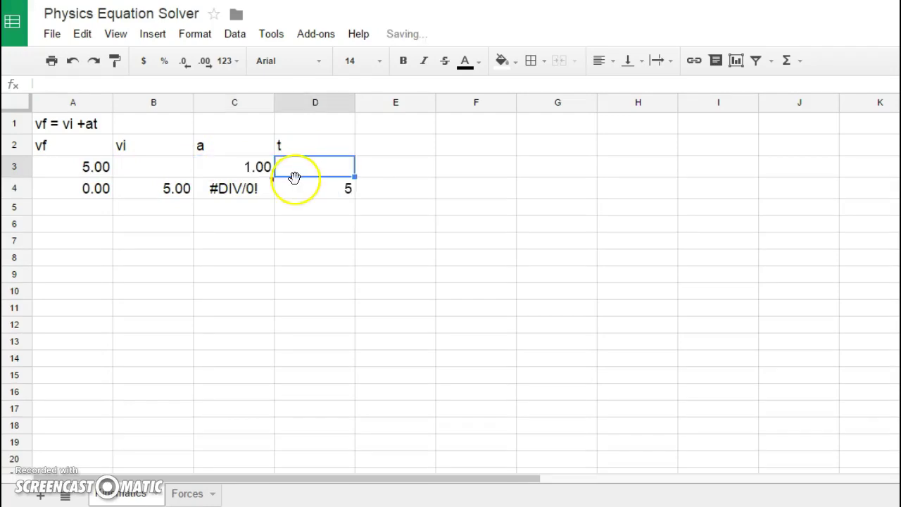
pyautogui.click(156, 171)
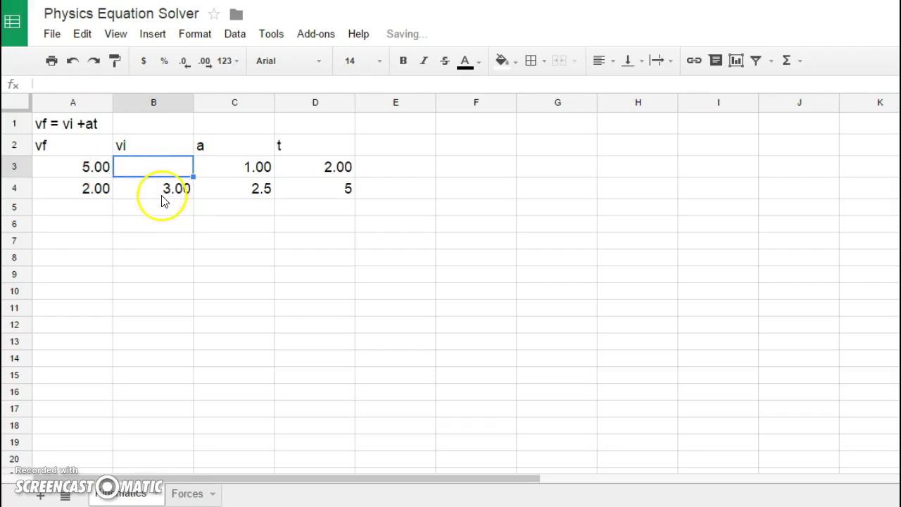
pyautogui.click(174, 198)
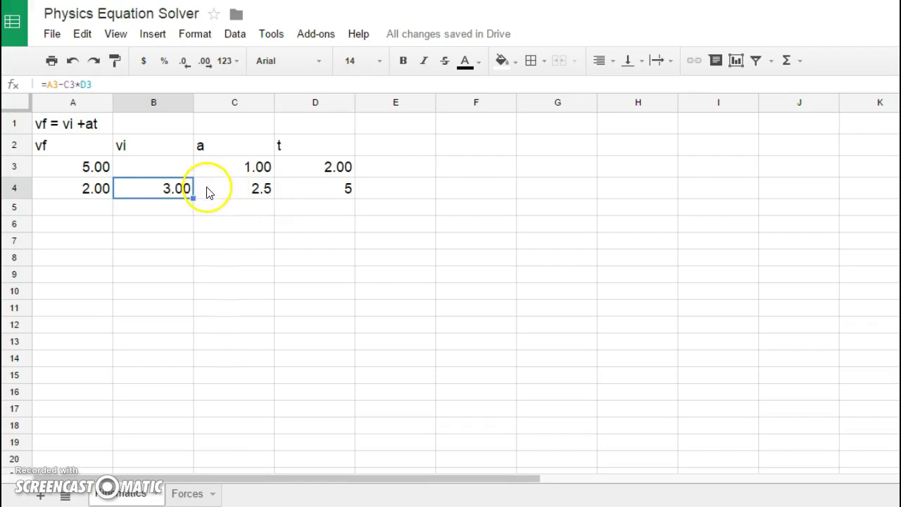
pyautogui.click(73, 224)
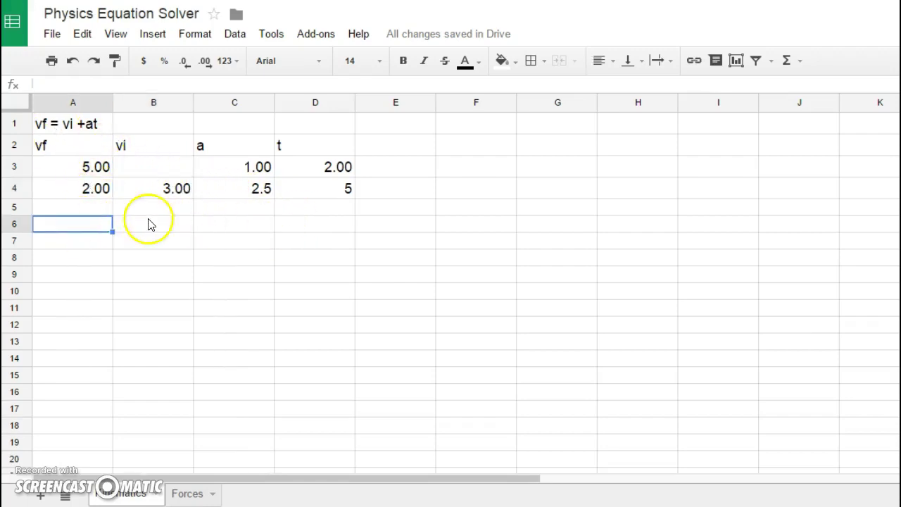